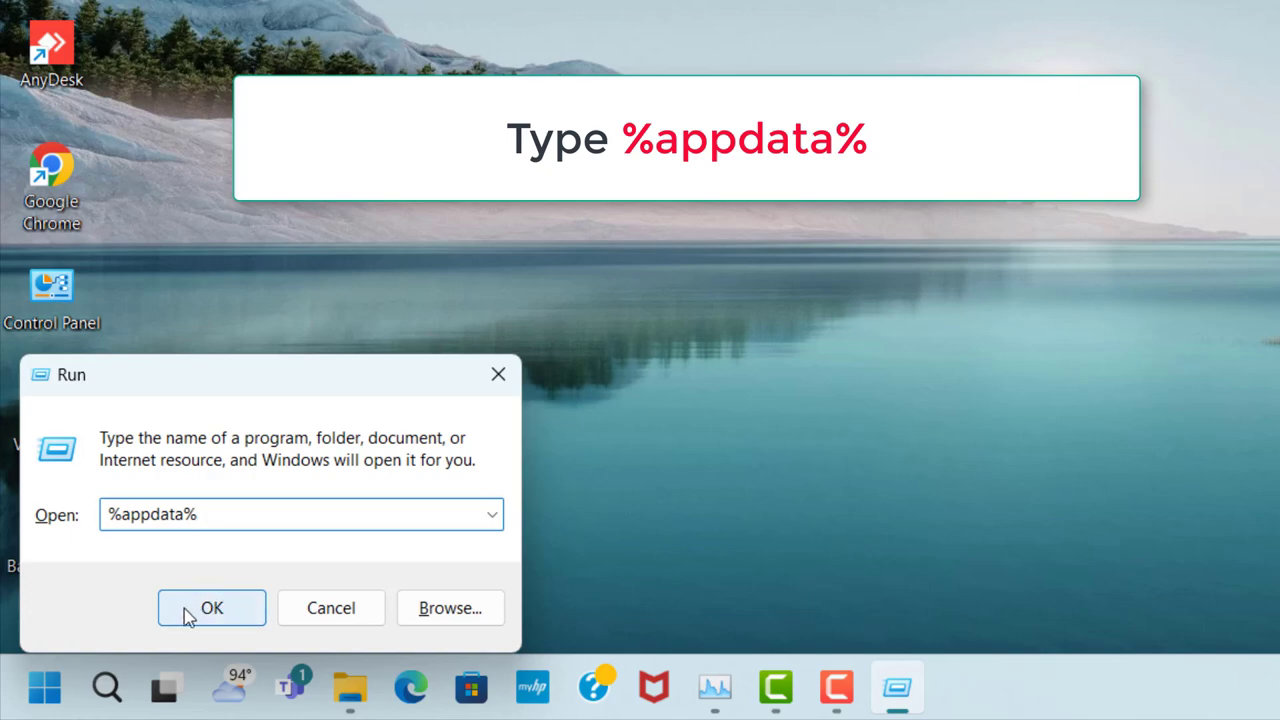
- Run %appdata% and go up to the AppData folder to open its Local folder
{"action": "left_click", "coordinate": [238, 612]}
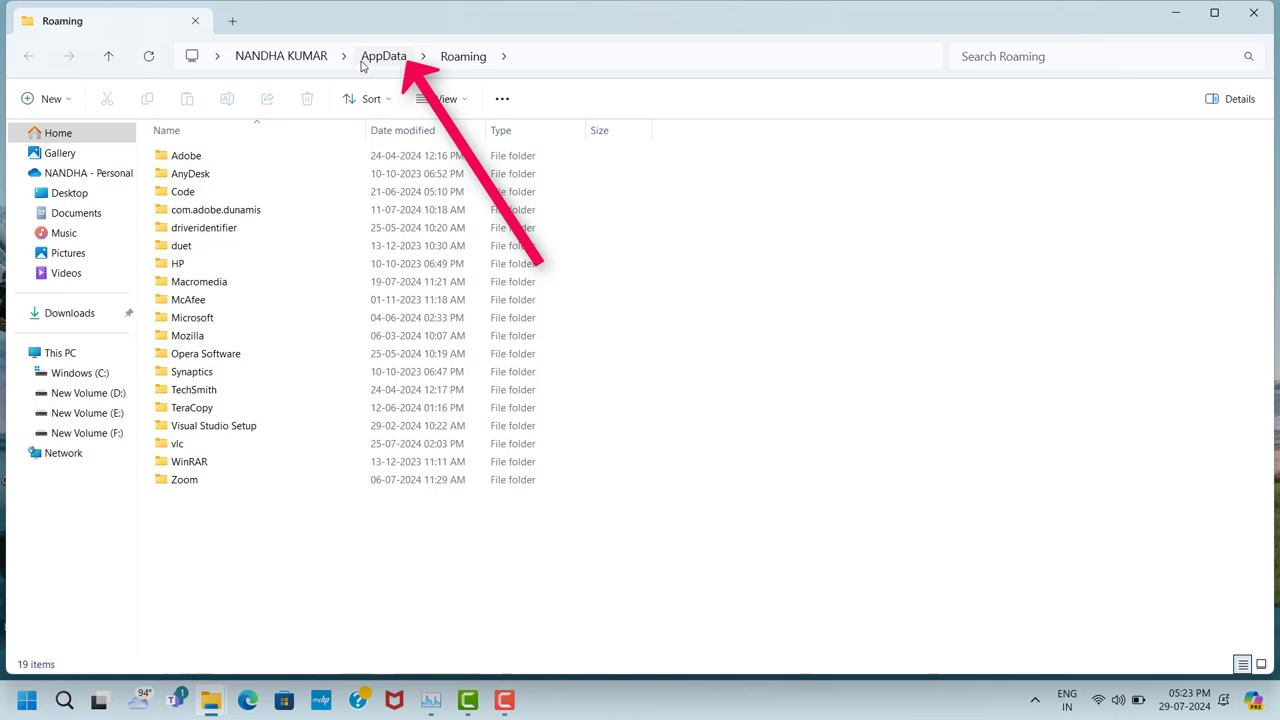
{"action": "left_click", "coordinate": [398, 63]}
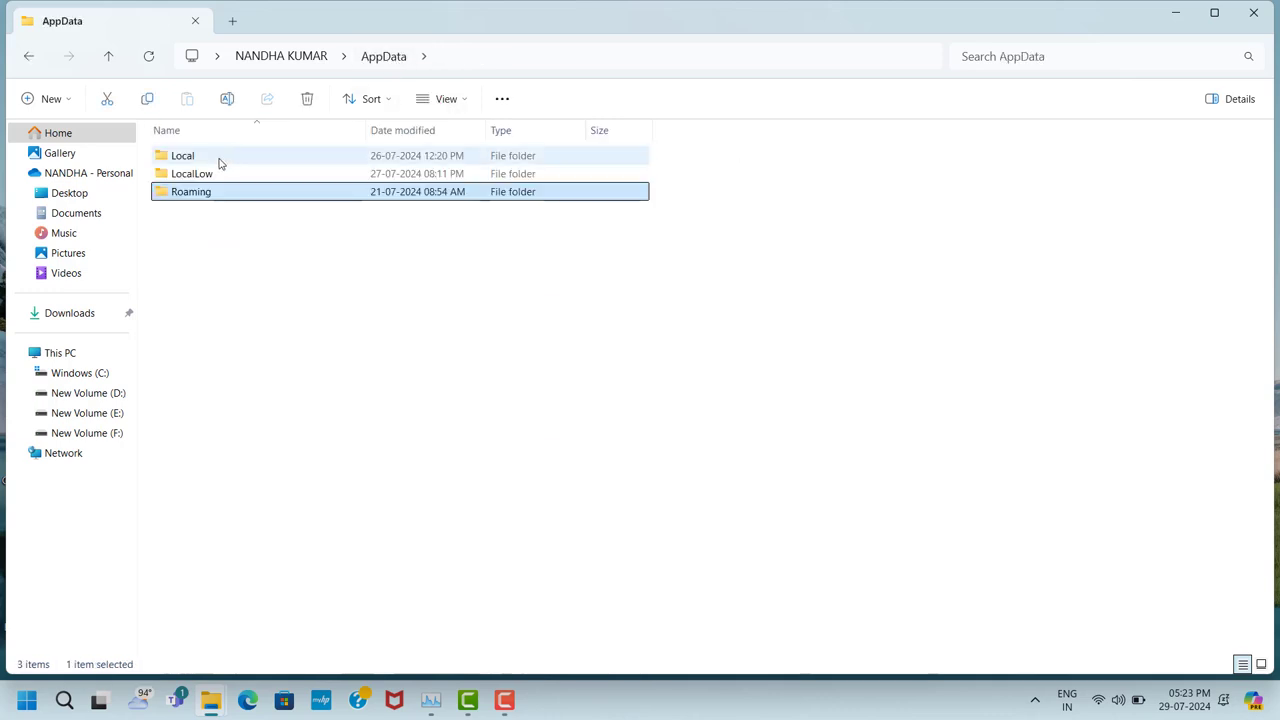
{"action": "left_click", "coordinate": [175, 158]}
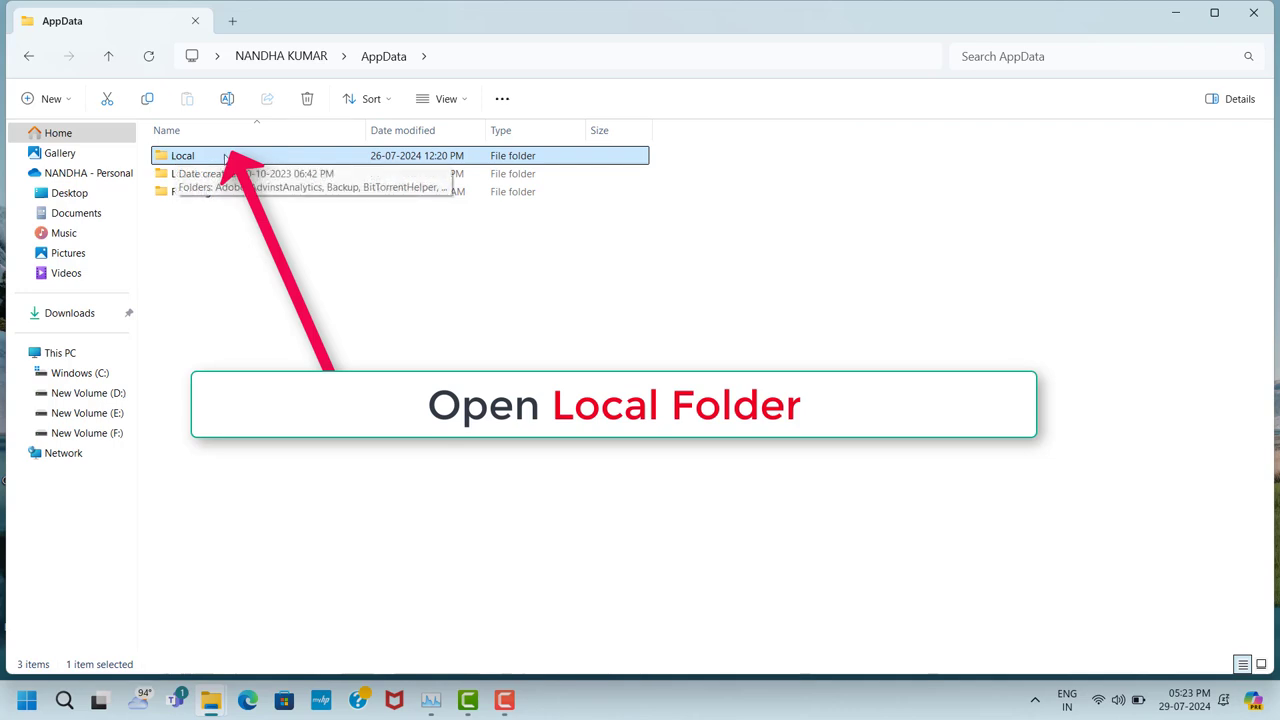
{"action": "double_click", "coordinate": [216, 158]}
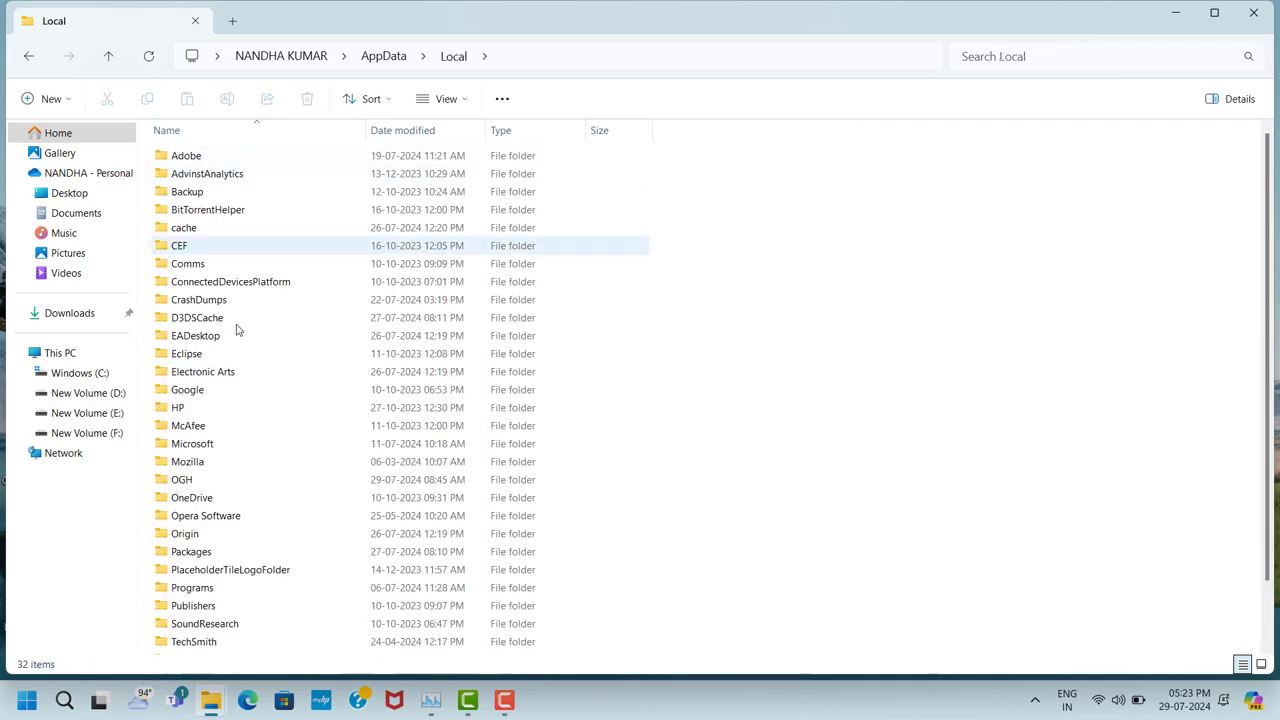
- Open the Temp folder inside Local and select everything in it for deletion
{"action": "scroll", "coordinate": [237, 330], "scroll_direction": "down", "scroll_amount": 2}
{"action": "left_click", "coordinate": [165, 592]}
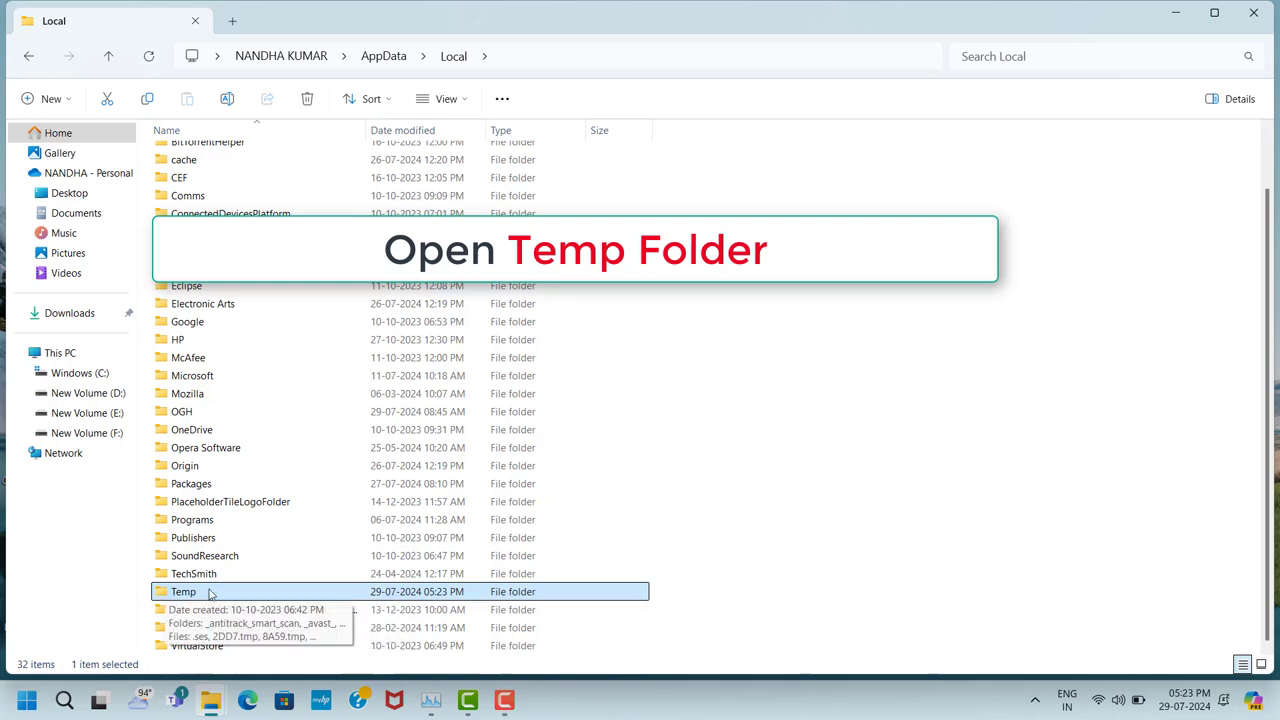
{"action": "double_click", "coordinate": [210, 595]}
{"action": "left_click", "coordinate": [287, 160]}
{"action": "key", "text": "ctrl+a"}
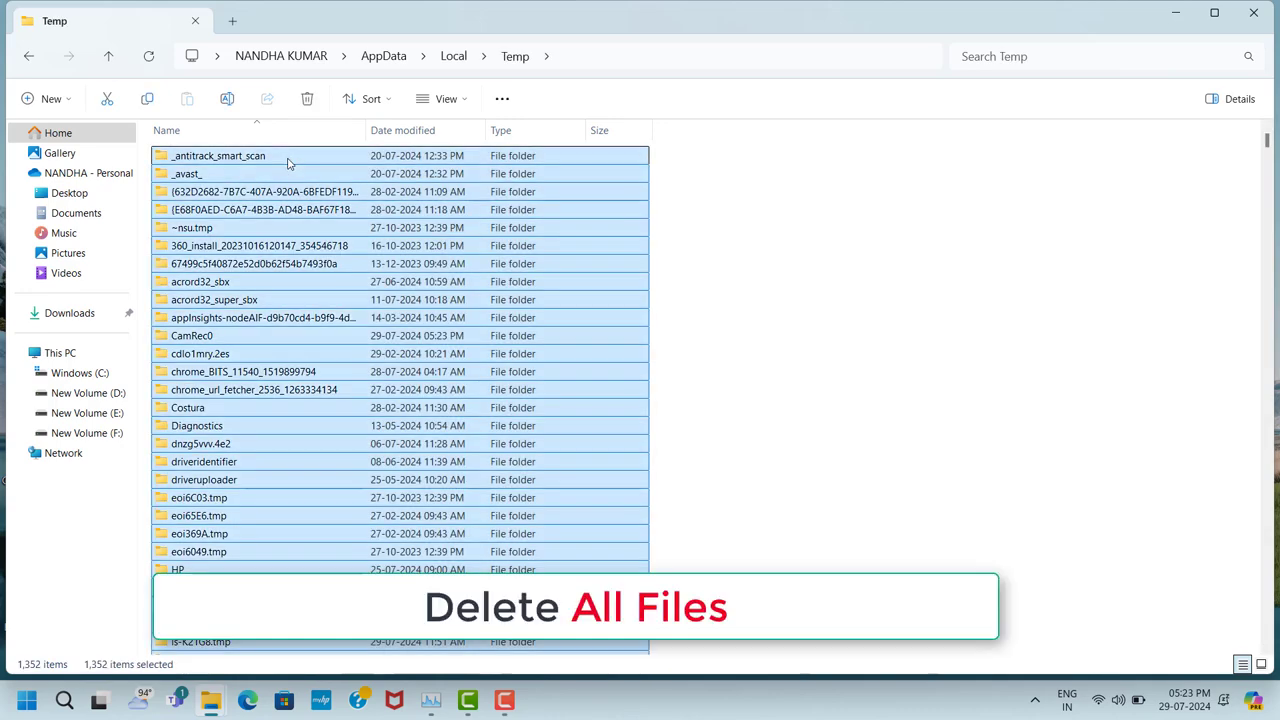
{"action": "right_click", "coordinate": [288, 162]}
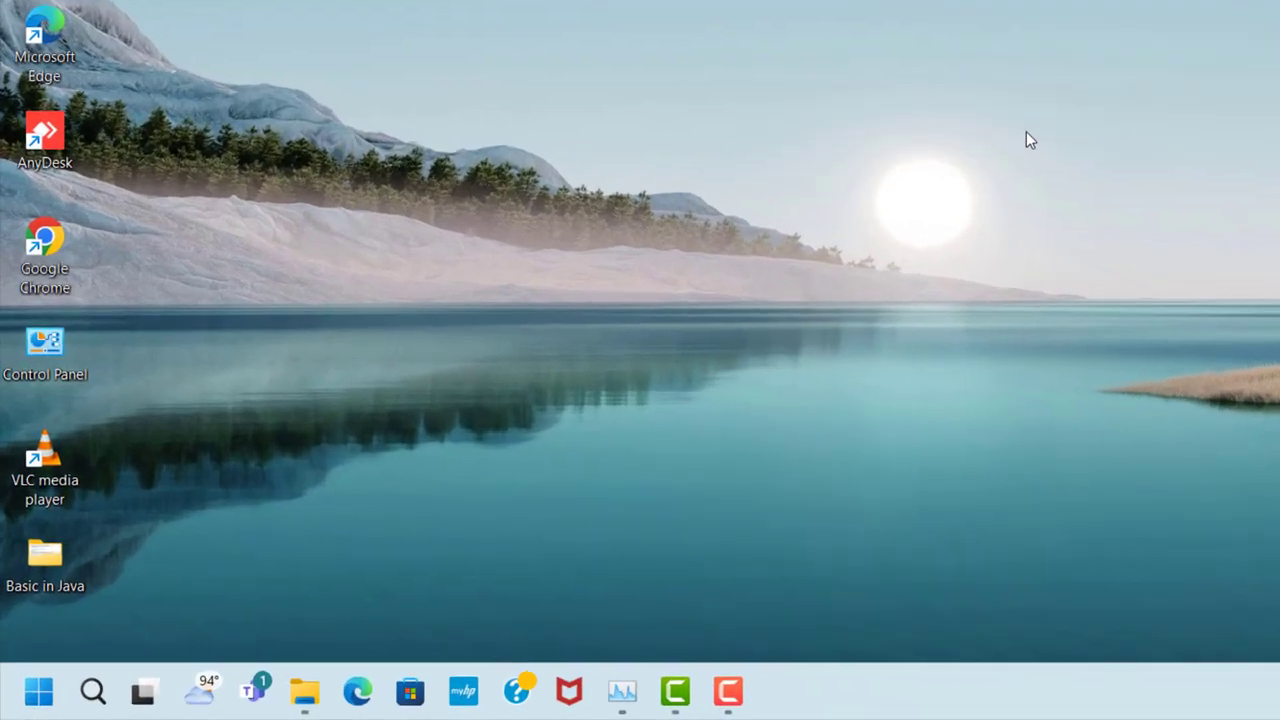
- Open the Windows Temp folder by running temp and select all of its contents for deletion
{"action": "key", "text": "super+r"}
{"action": "type", "text": "te"}
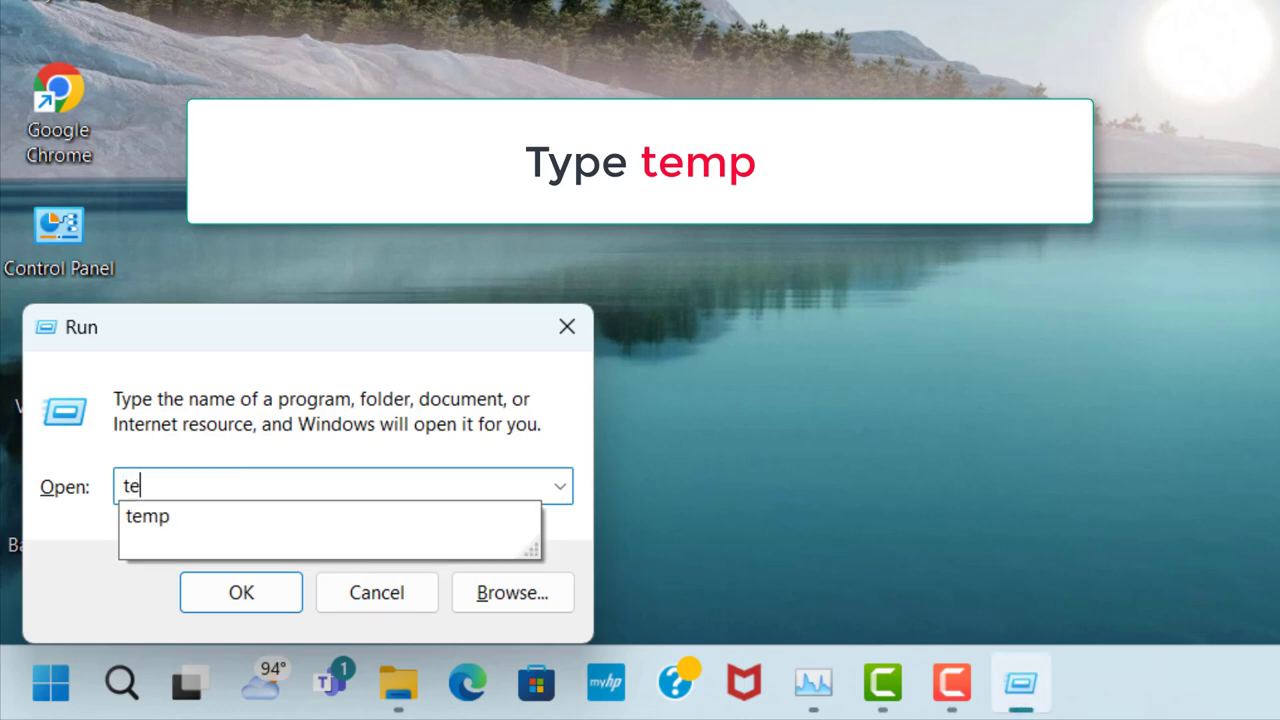
{"action": "type", "text": "mp"}
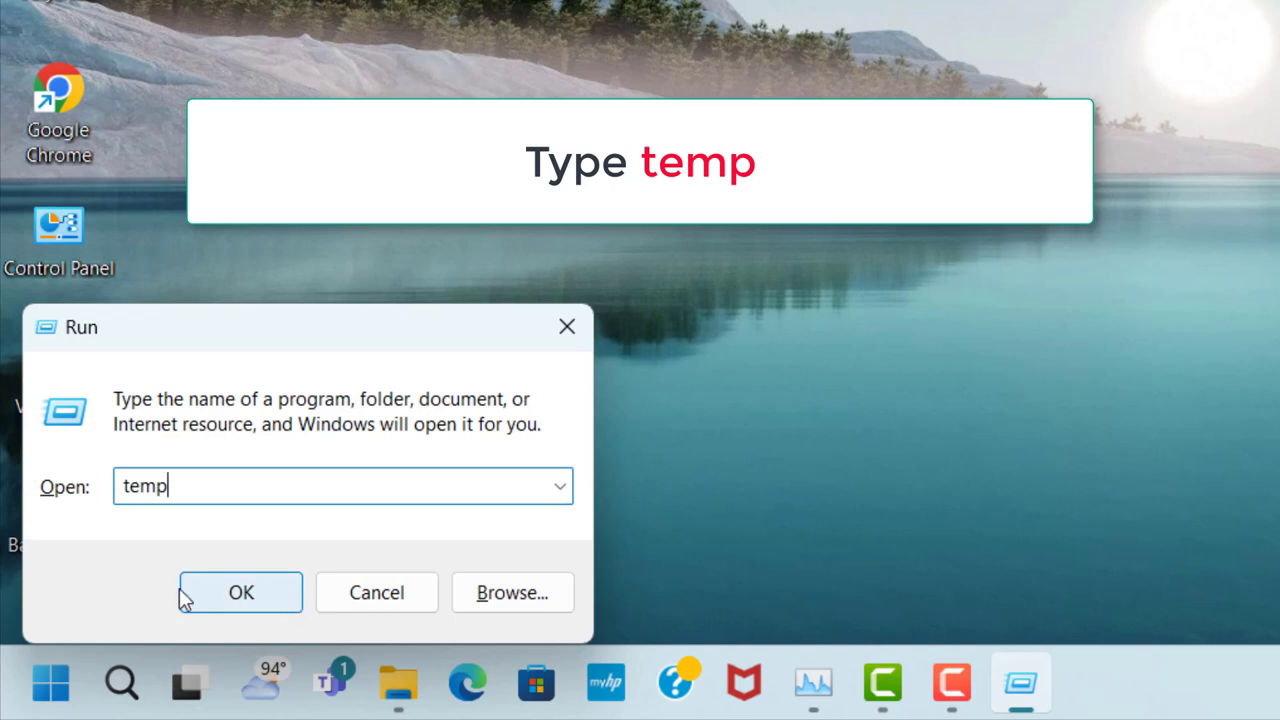
{"action": "left_click", "coordinate": [262, 593]}
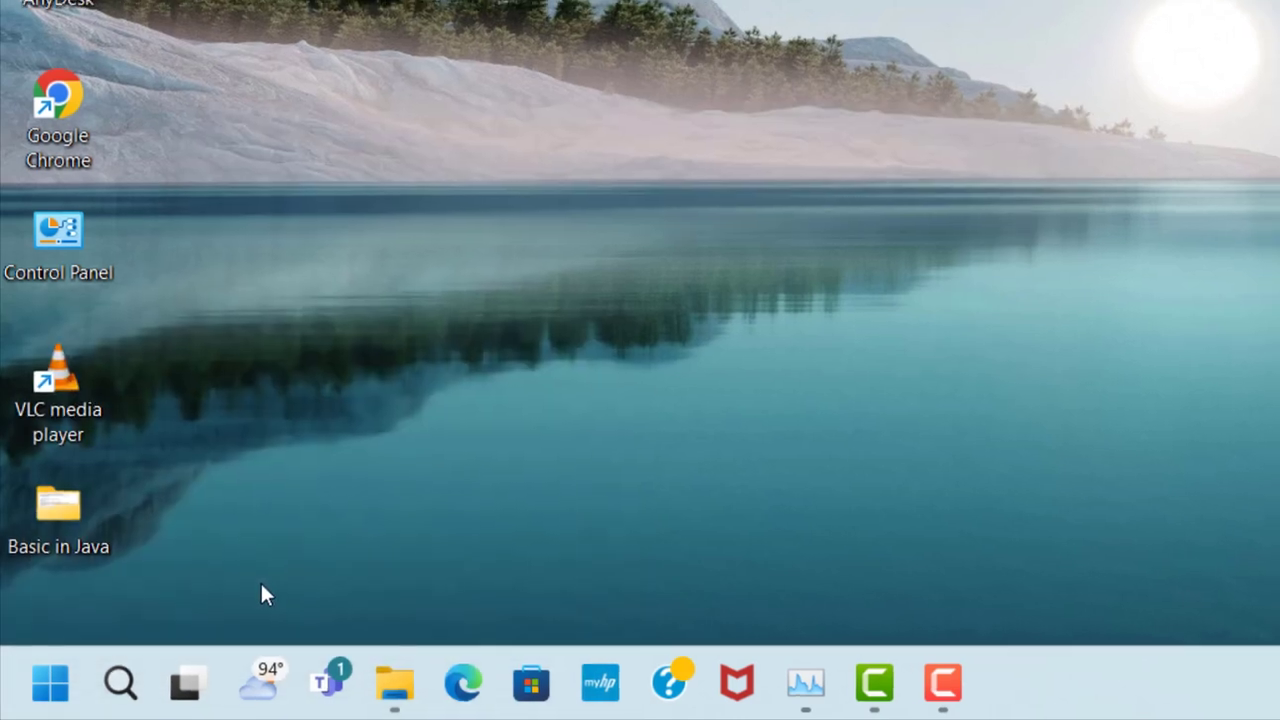
{"action": "left_click", "coordinate": [336, 162]}
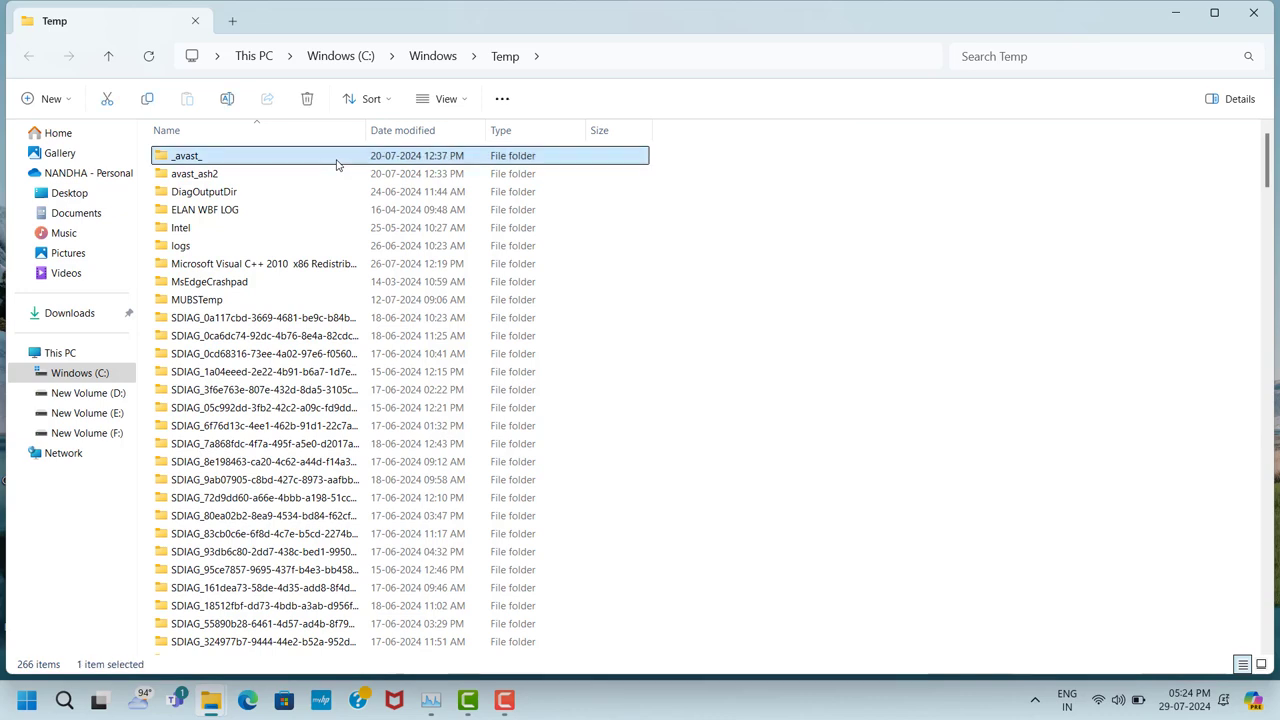
{"action": "key", "text": "ctrl+a"}
{"action": "right_click", "coordinate": [337, 164]}
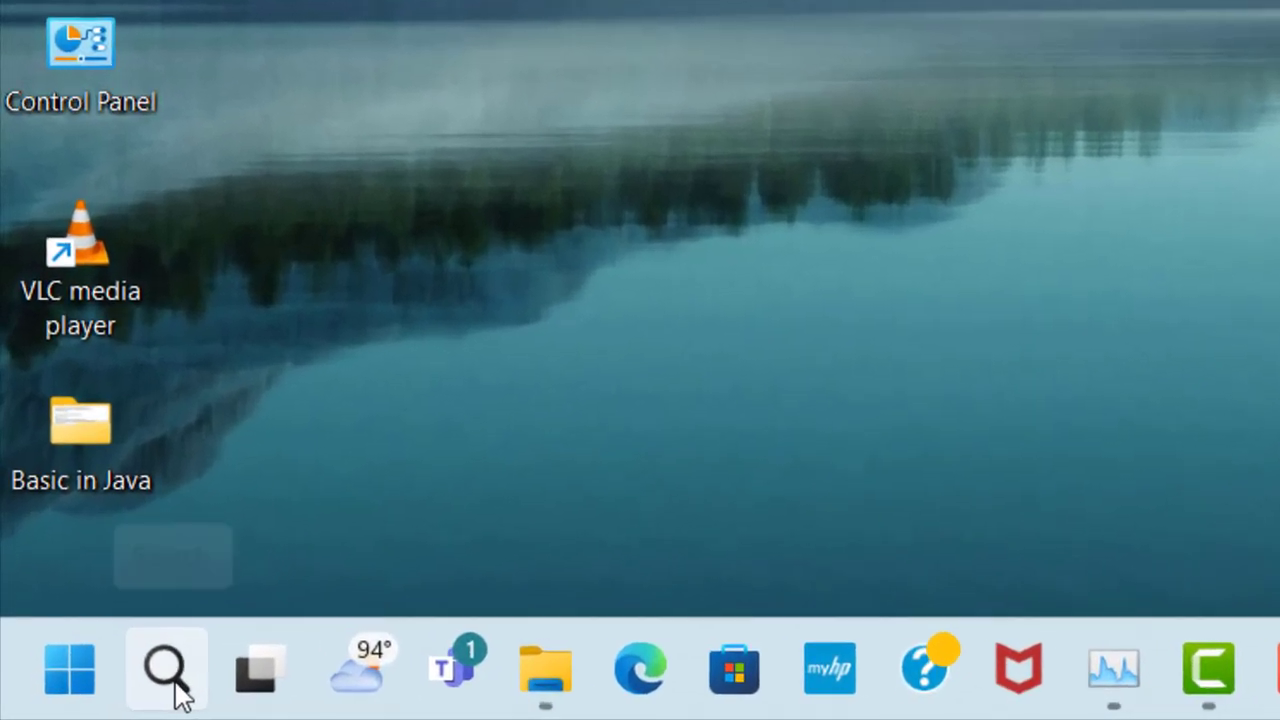
- Open the Windows Update settings through Windows search and check for updates
{"action": "left_click", "coordinate": [165, 670]}
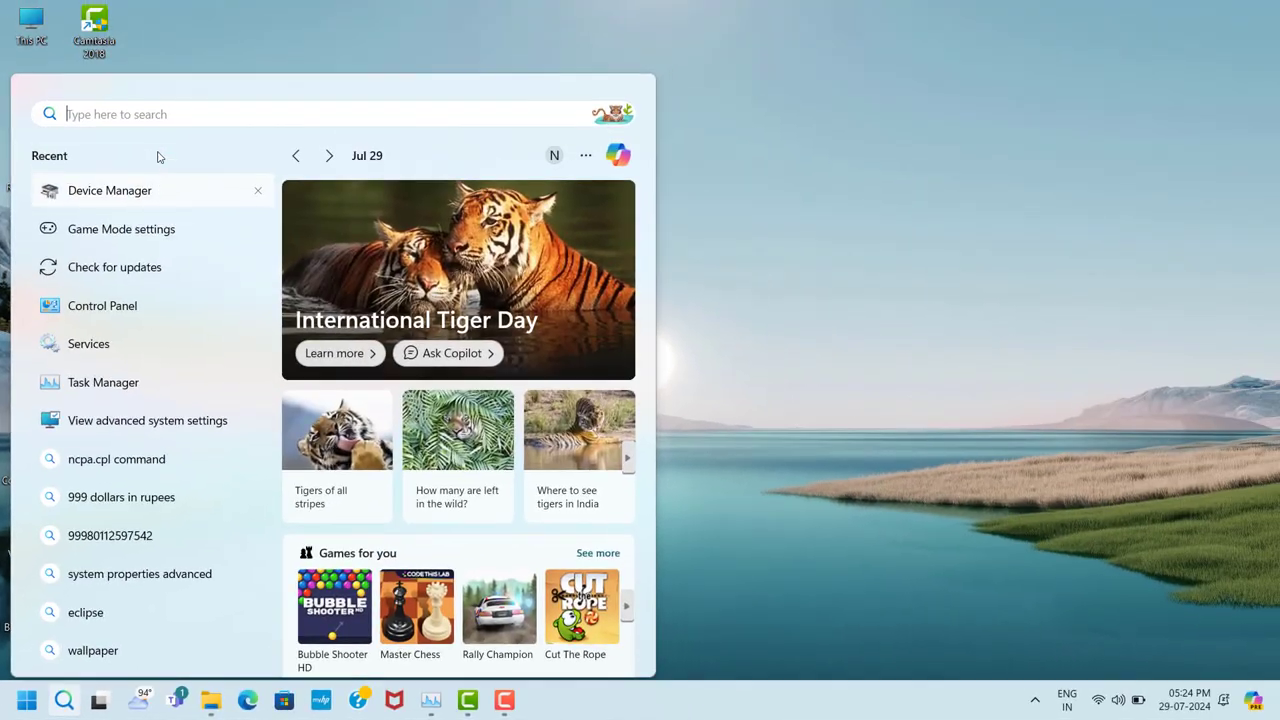
{"action": "type", "text": "che"}
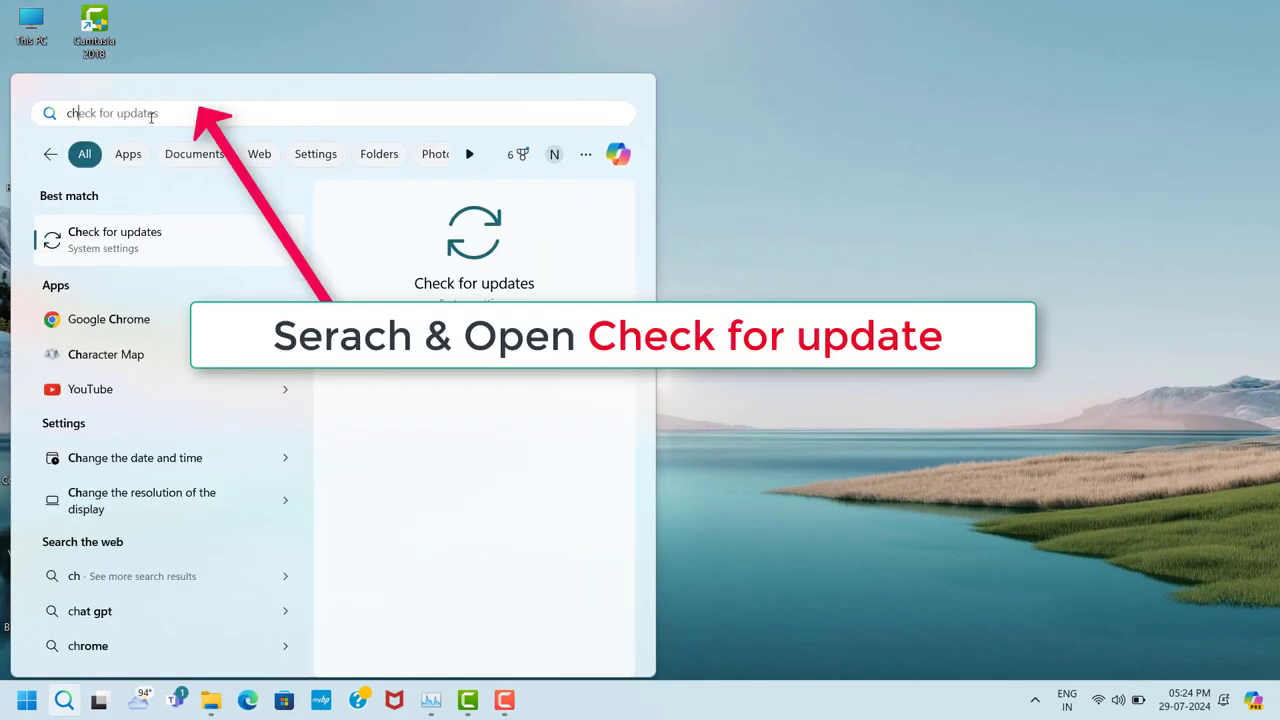
{"action": "left_click", "coordinate": [203, 257]}
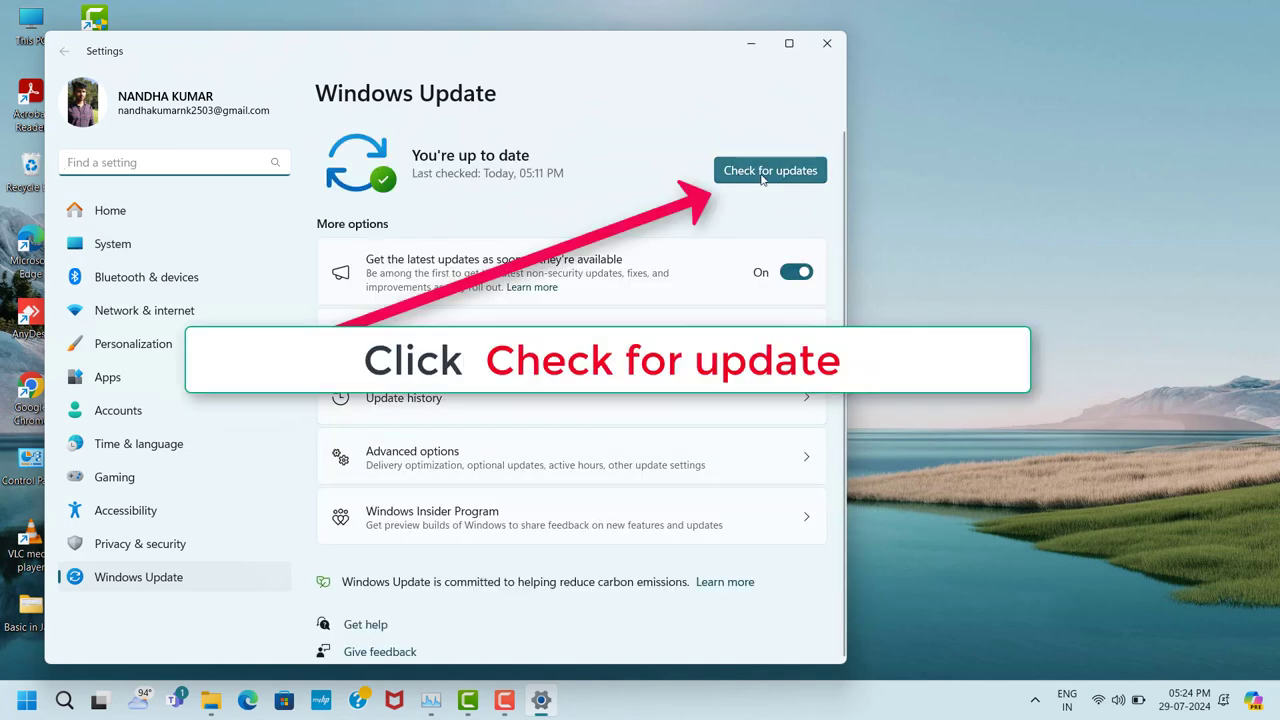
{"action": "left_click", "coordinate": [797, 177]}
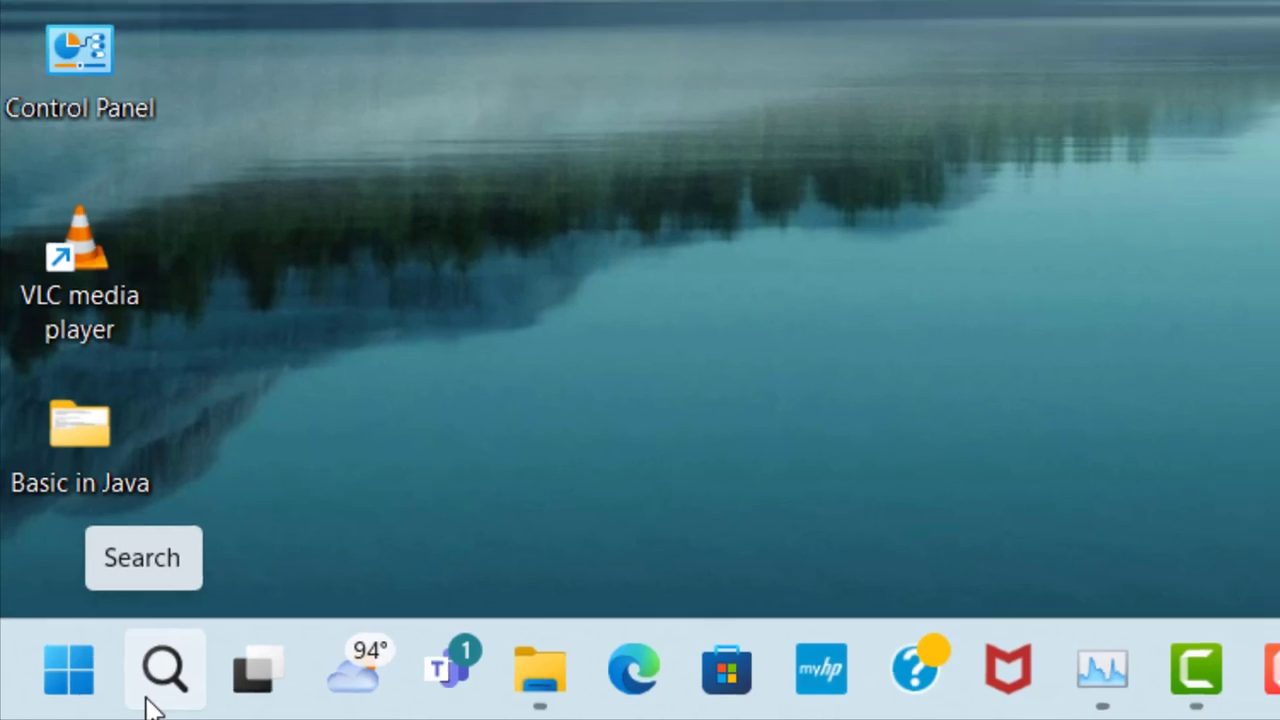
- Find the Game Mode settings through Windows search and turn on Game Mode
{"action": "left_click", "coordinate": [155, 700]}
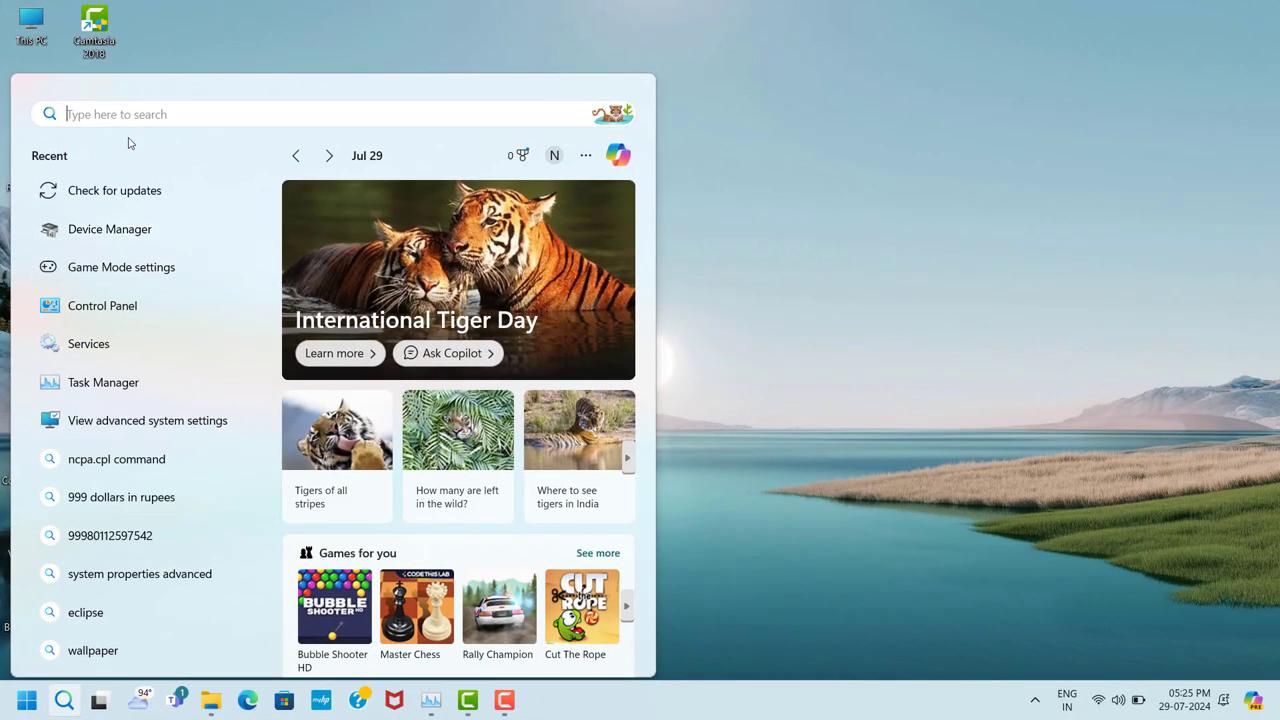
{"action": "type", "text": "ga"}
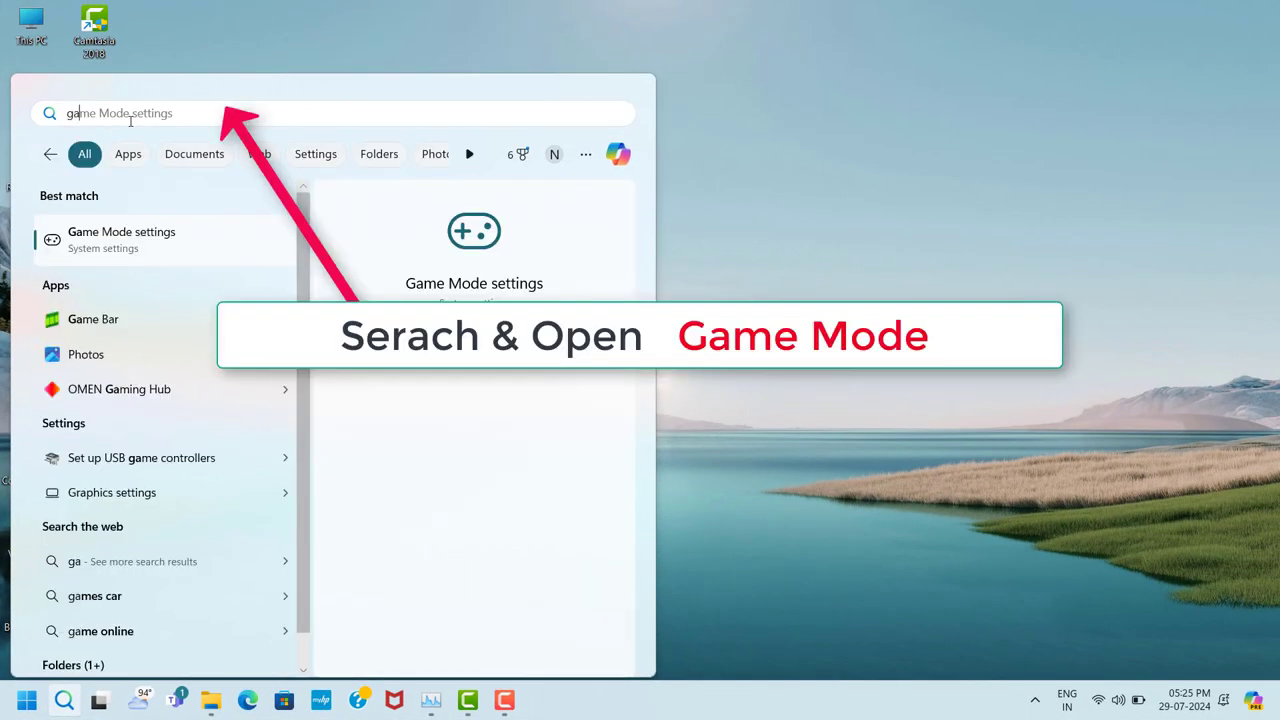
{"action": "type", "text": "me m"}
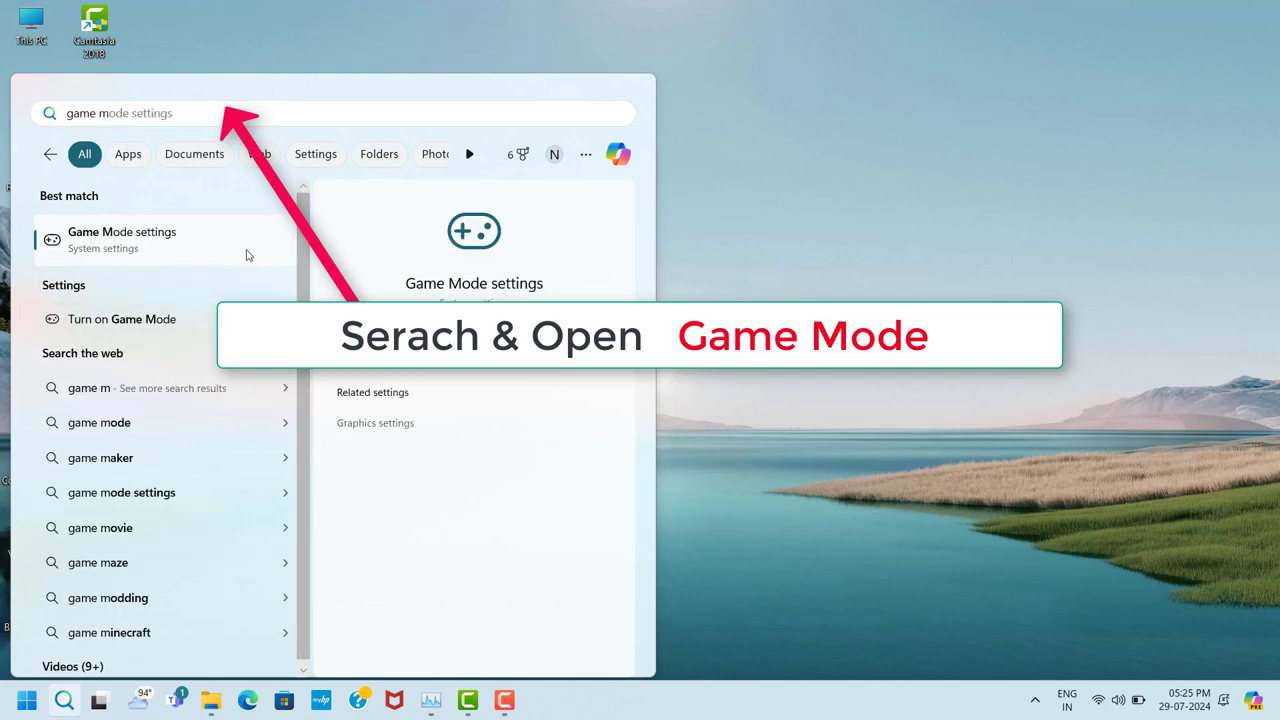
{"action": "left_click", "coordinate": [206, 249]}
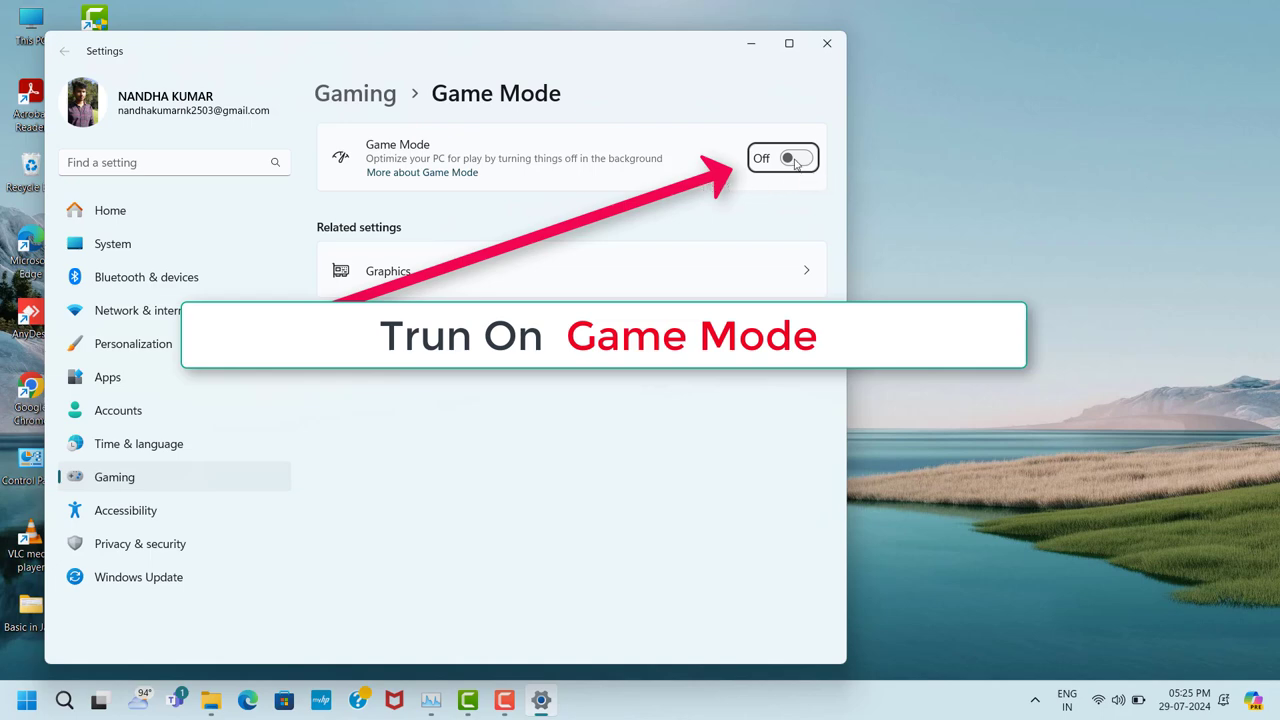
{"action": "left_click", "coordinate": [807, 163]}
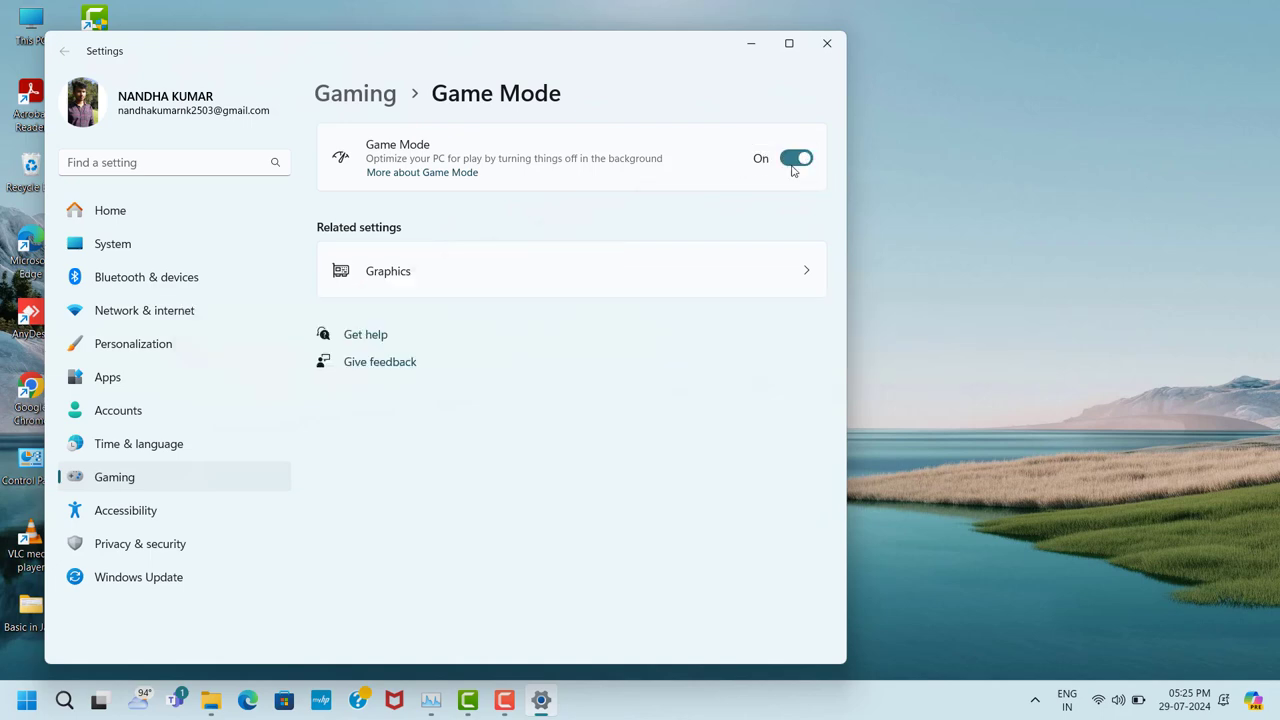
- Turn on Optimizations for windowed games in the default graphics settings
{"action": "left_click", "coordinate": [471, 290]}
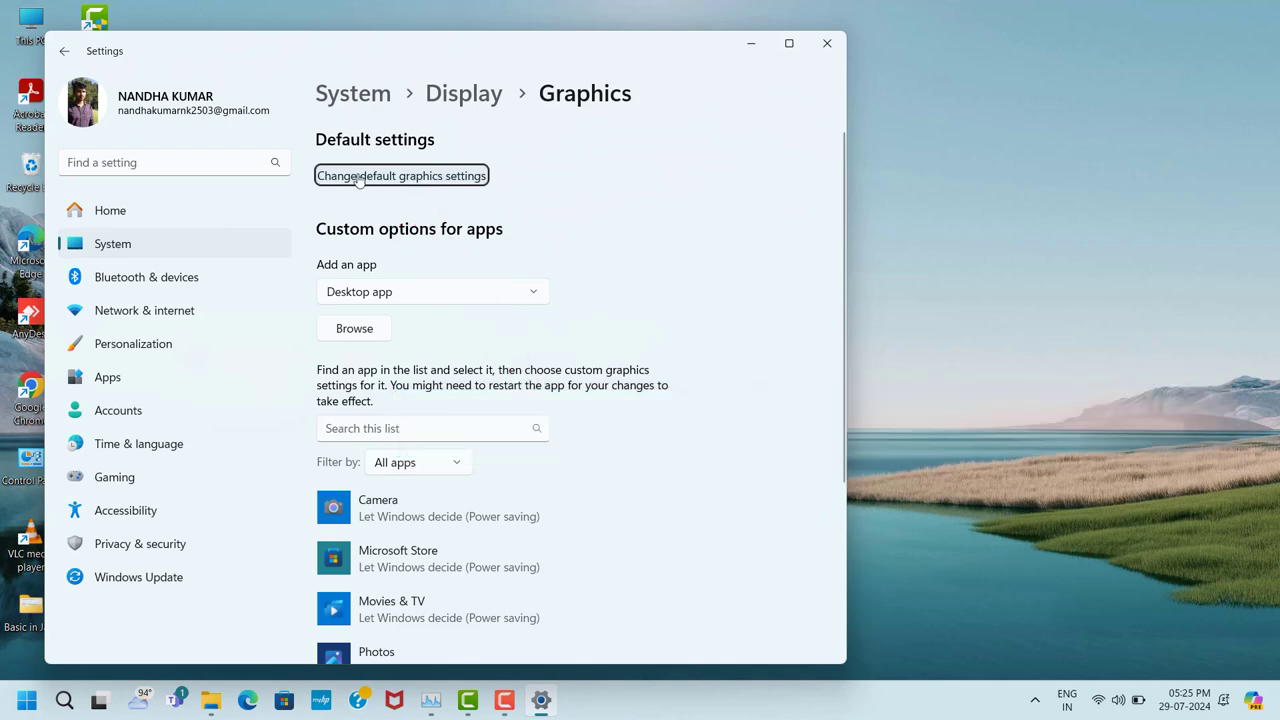
{"action": "left_click", "coordinate": [336, 177]}
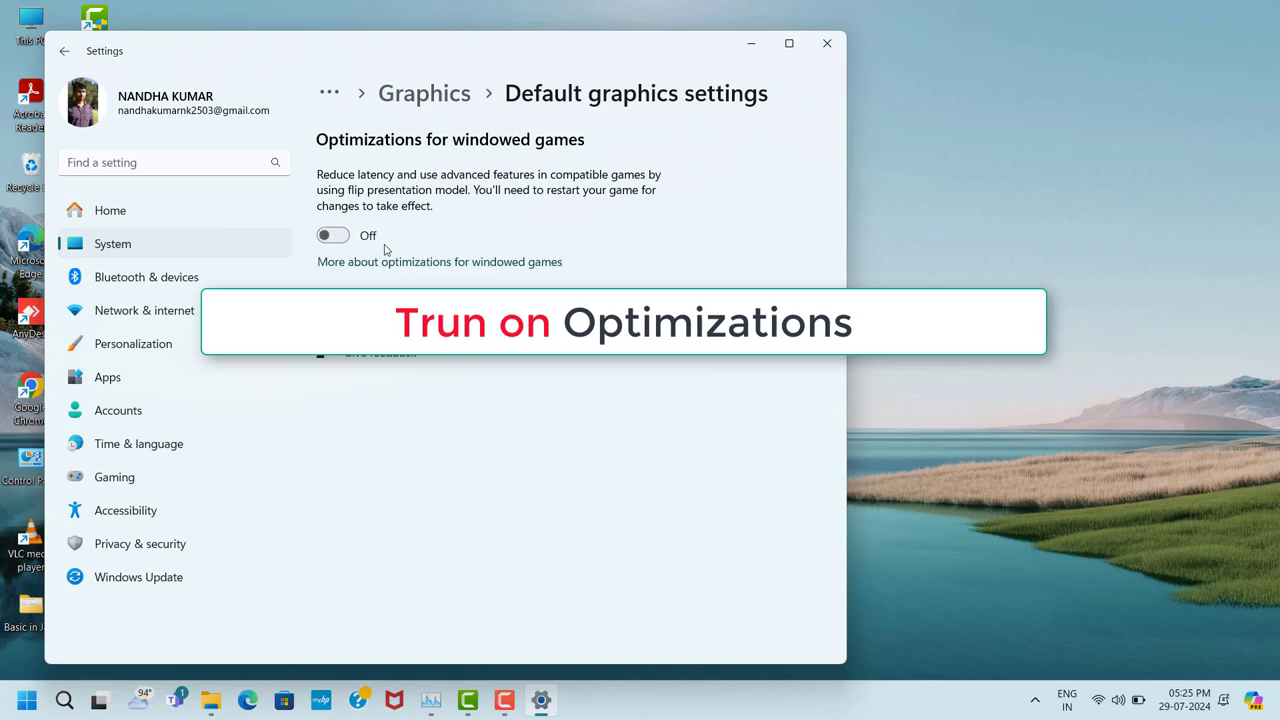
{"action": "left_click", "coordinate": [346, 240]}
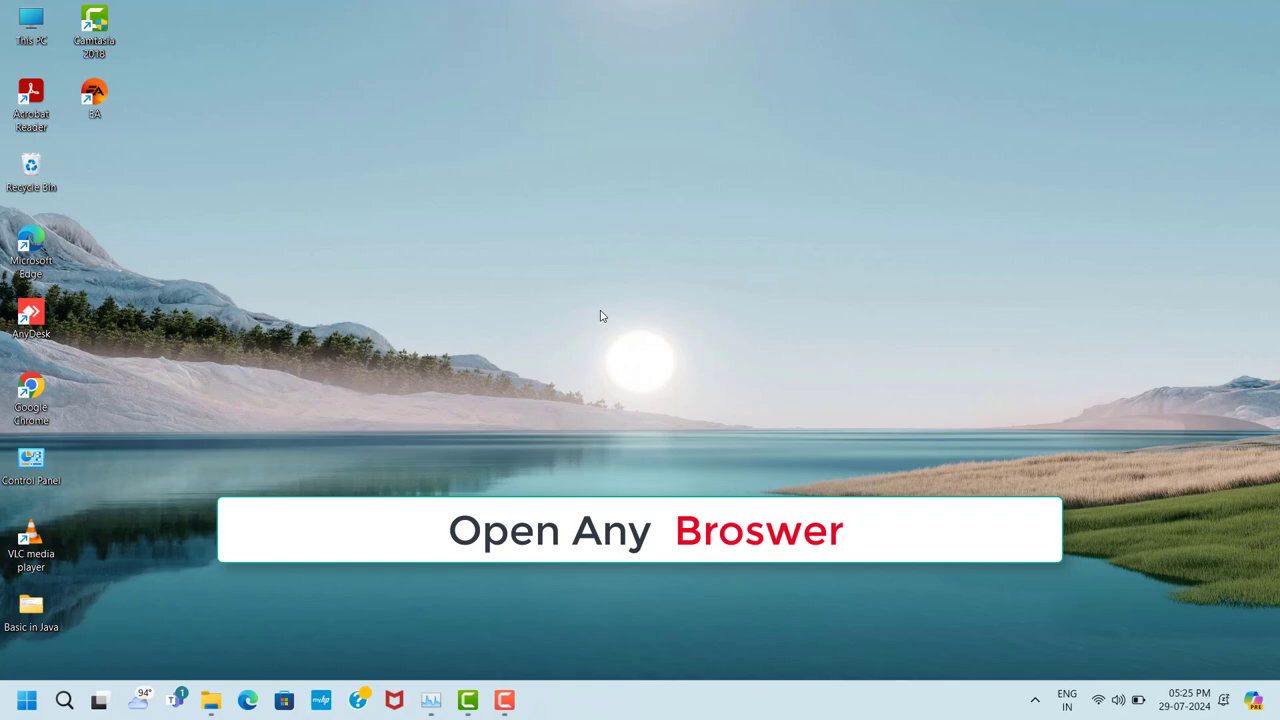
- Switch to Google Chrome and search Google for "directx setup"
{"action": "double_click", "coordinate": [31, 389]}
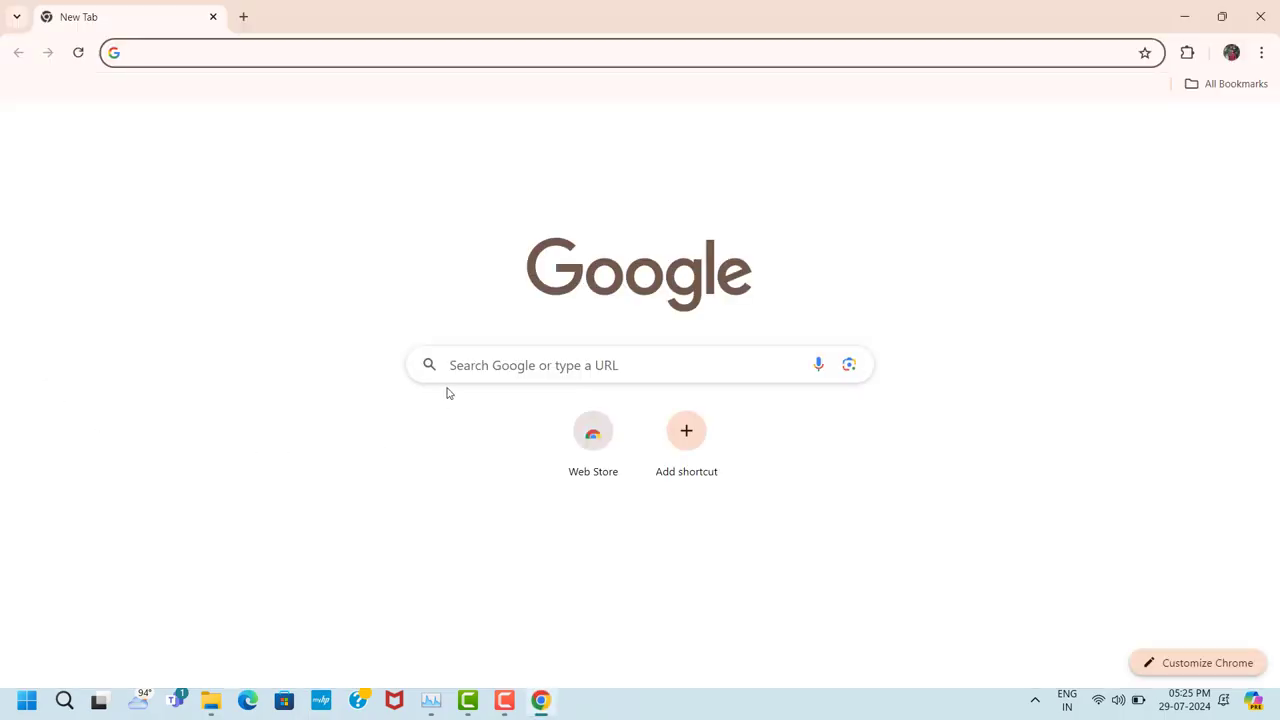
{"action": "left_click", "coordinate": [464, 364]}
{"action": "type", "text": "directx setup"}
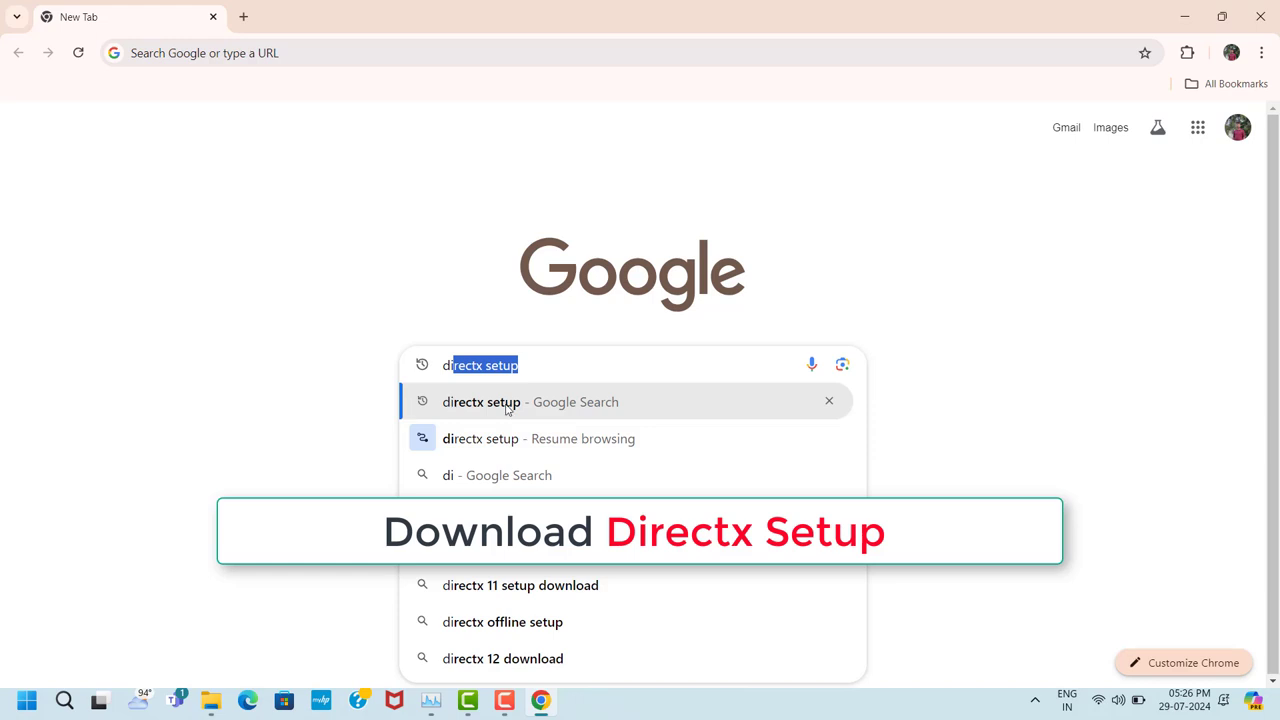
{"action": "left_click", "coordinate": [448, 404]}
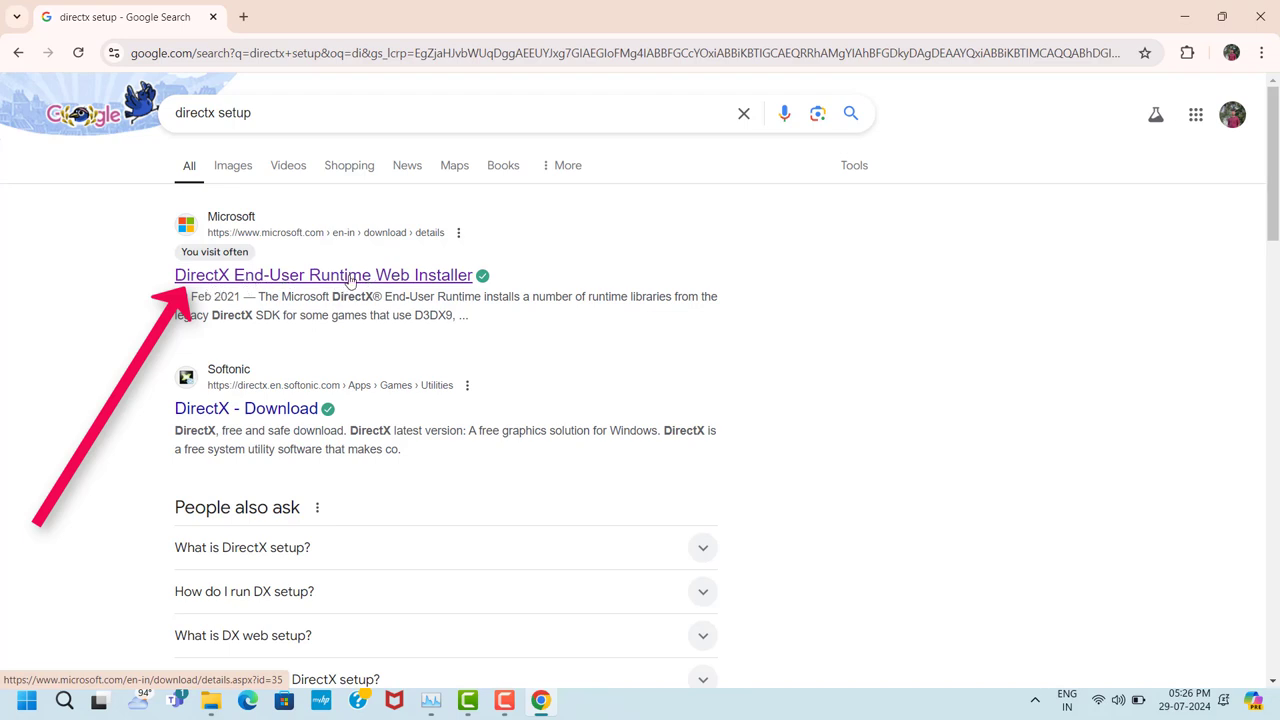
- Open Microsoft's DirectX End-User Runtime Web Installer page and download dxwebsetup.exe in English
{"action": "left_click", "coordinate": [349, 280]}
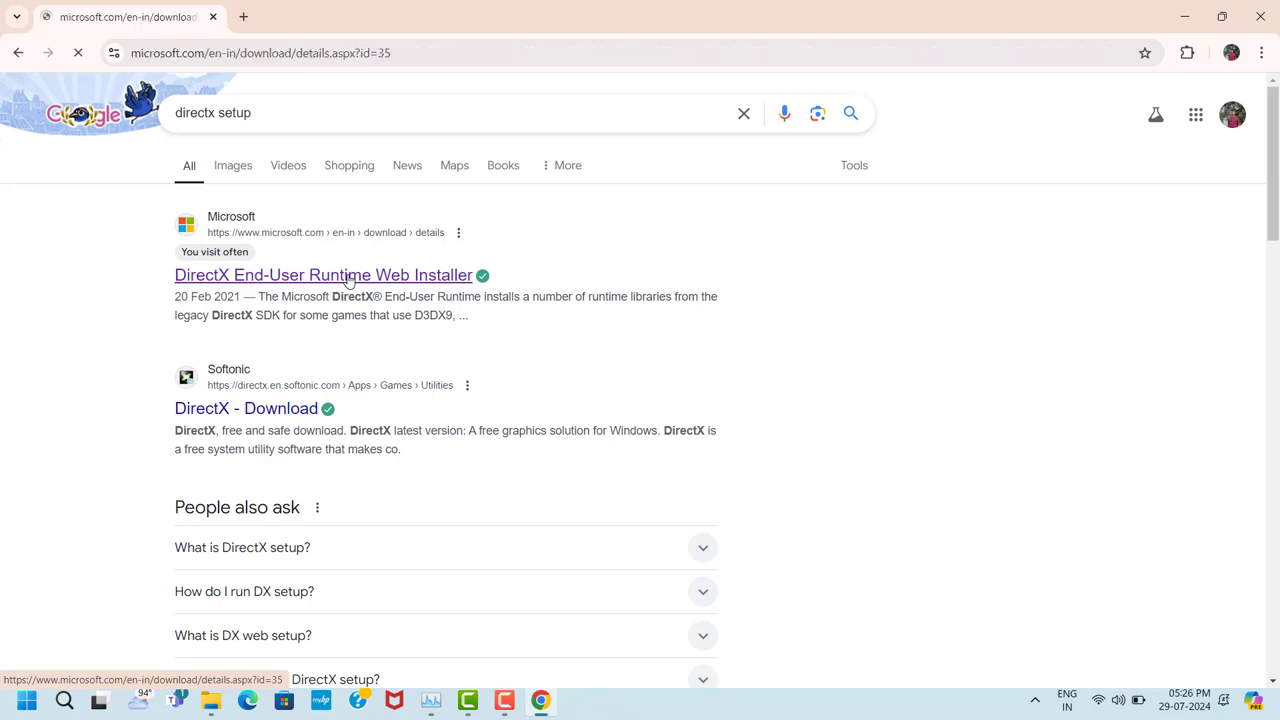
{"action": "scroll", "coordinate": [577, 277], "scroll_direction": "down", "scroll_amount": 4}
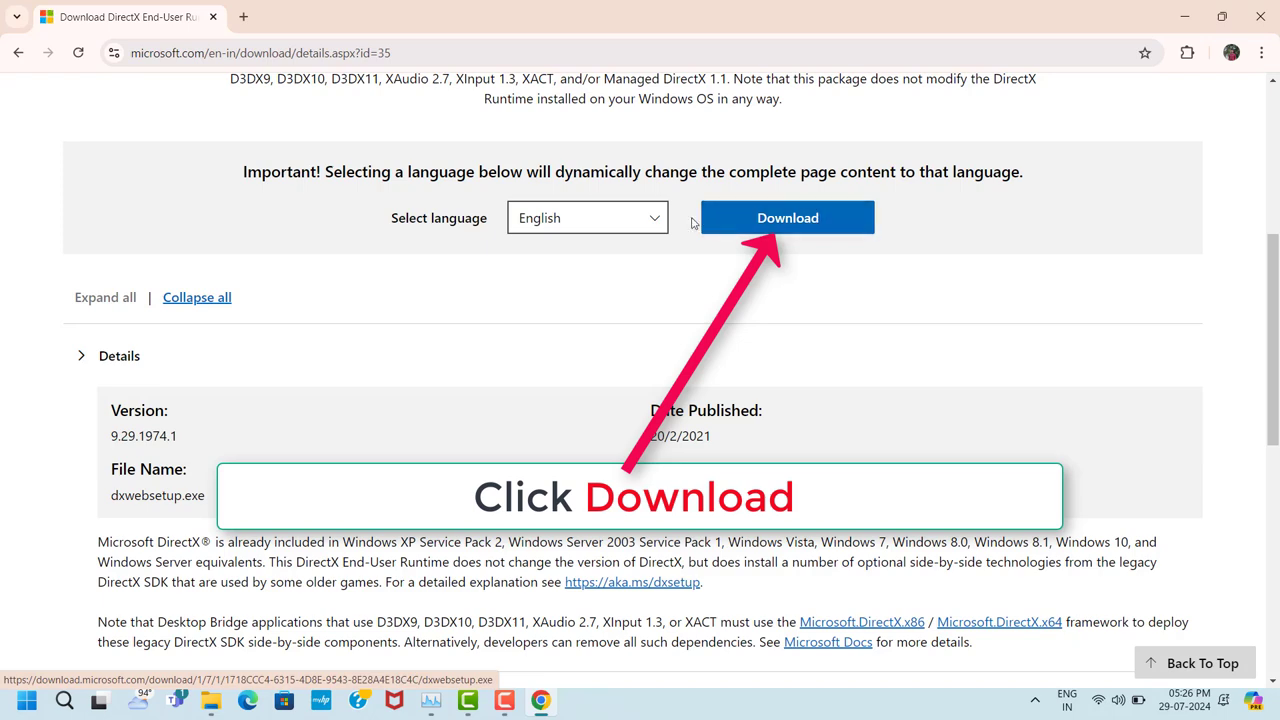
{"action": "left_click", "coordinate": [749, 220]}
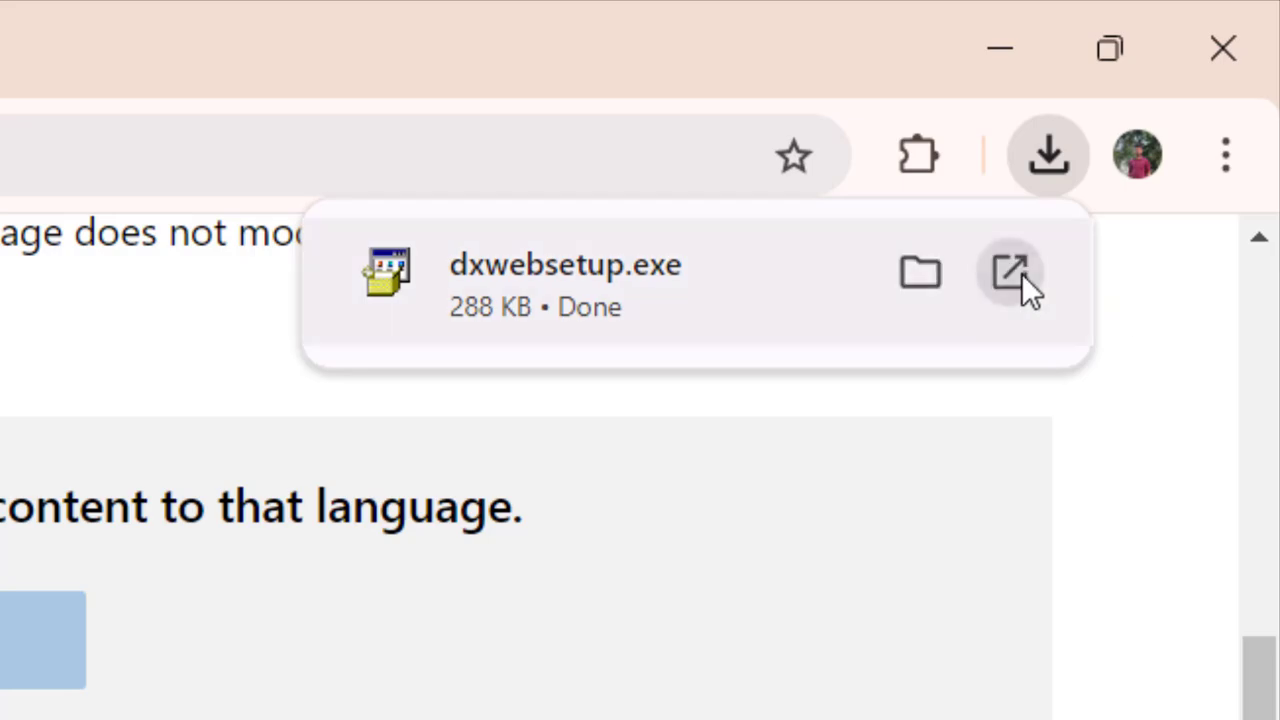
- Run the downloaded dxwebsetup.exe, accept the license agreement and complete the DirectX setup wizard
{"action": "left_click", "coordinate": [1021, 273]}
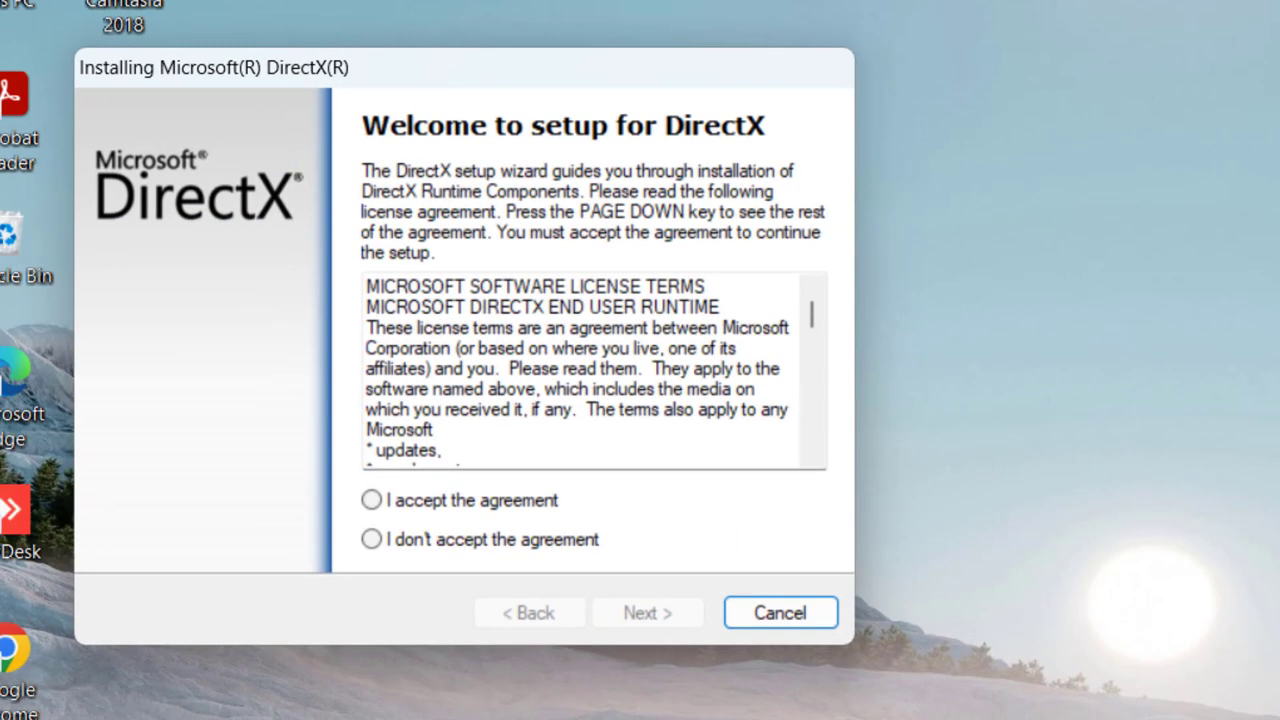
{"action": "left_click", "coordinate": [373, 502]}
{"action": "left_click", "coordinate": [647, 613]}
{"action": "left_click", "coordinate": [647, 613]}
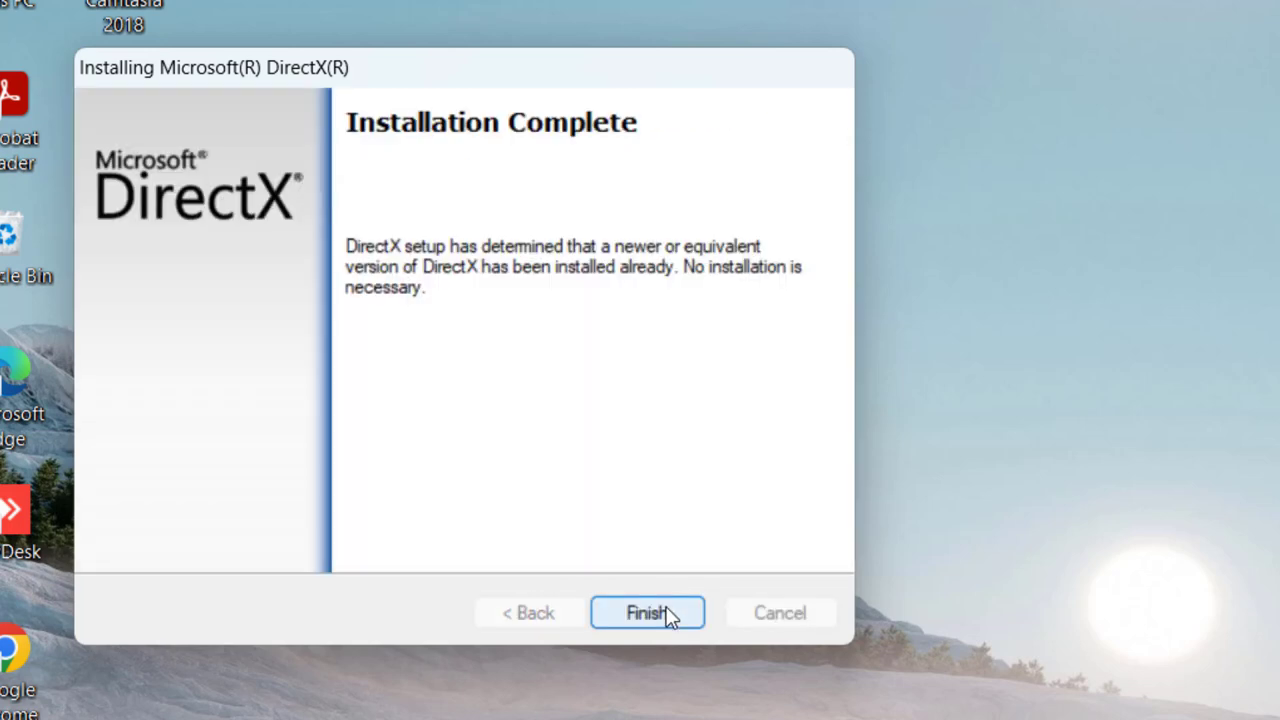
{"action": "left_click", "coordinate": [668, 614]}
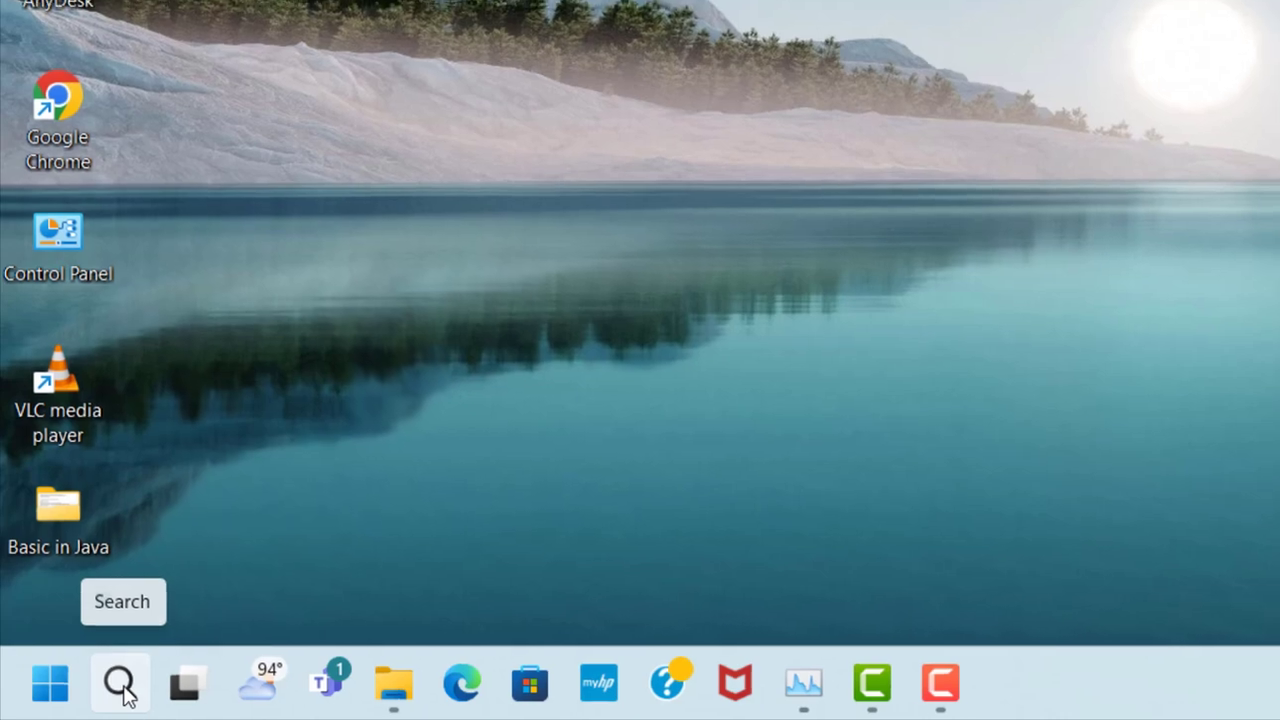
- Open Device Manager and select the Intel(R) Iris(R) Xe Graphics device under Display adapters
{"action": "left_click", "coordinate": [122, 687]}
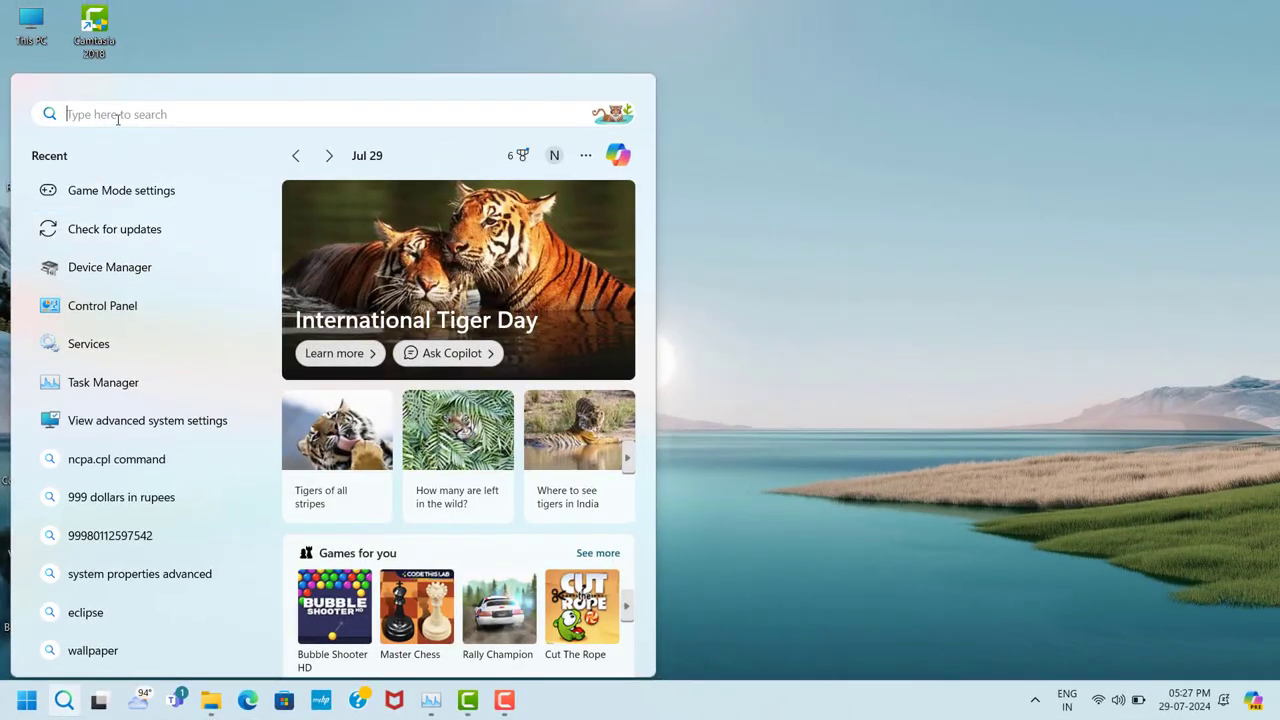
{"action": "type", "text": "dev"}
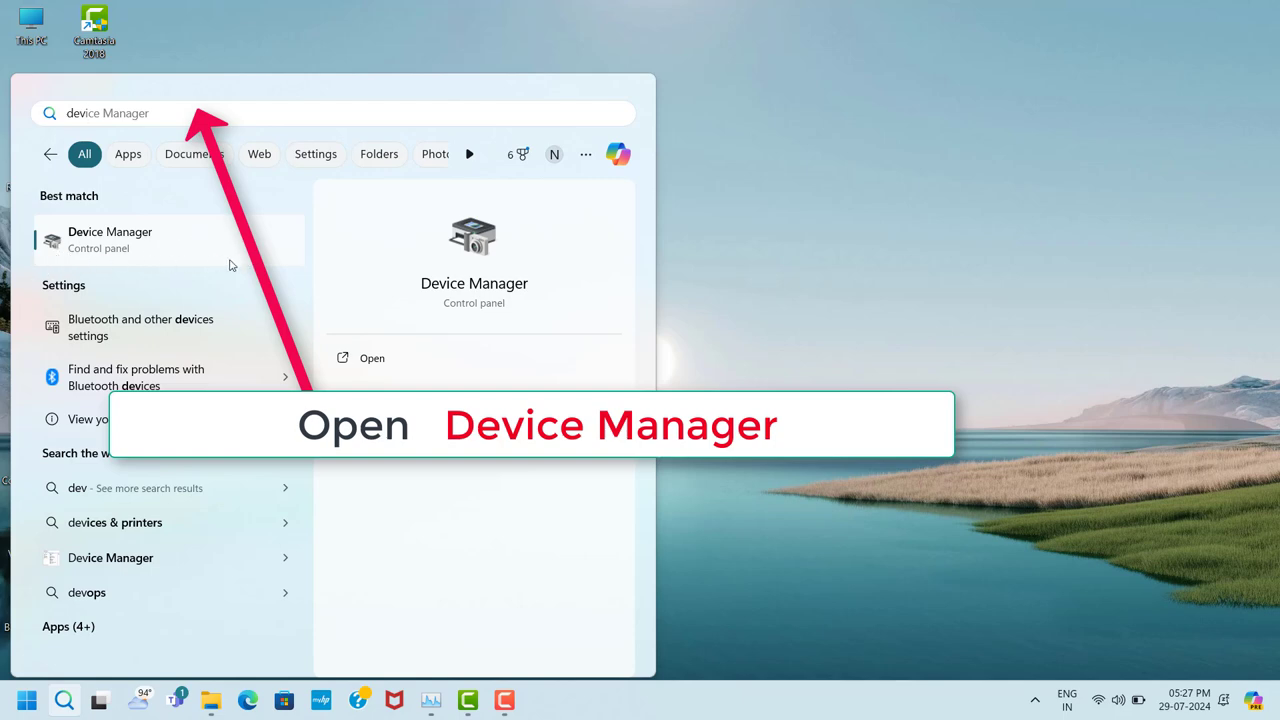
{"action": "left_click", "coordinate": [166, 248]}
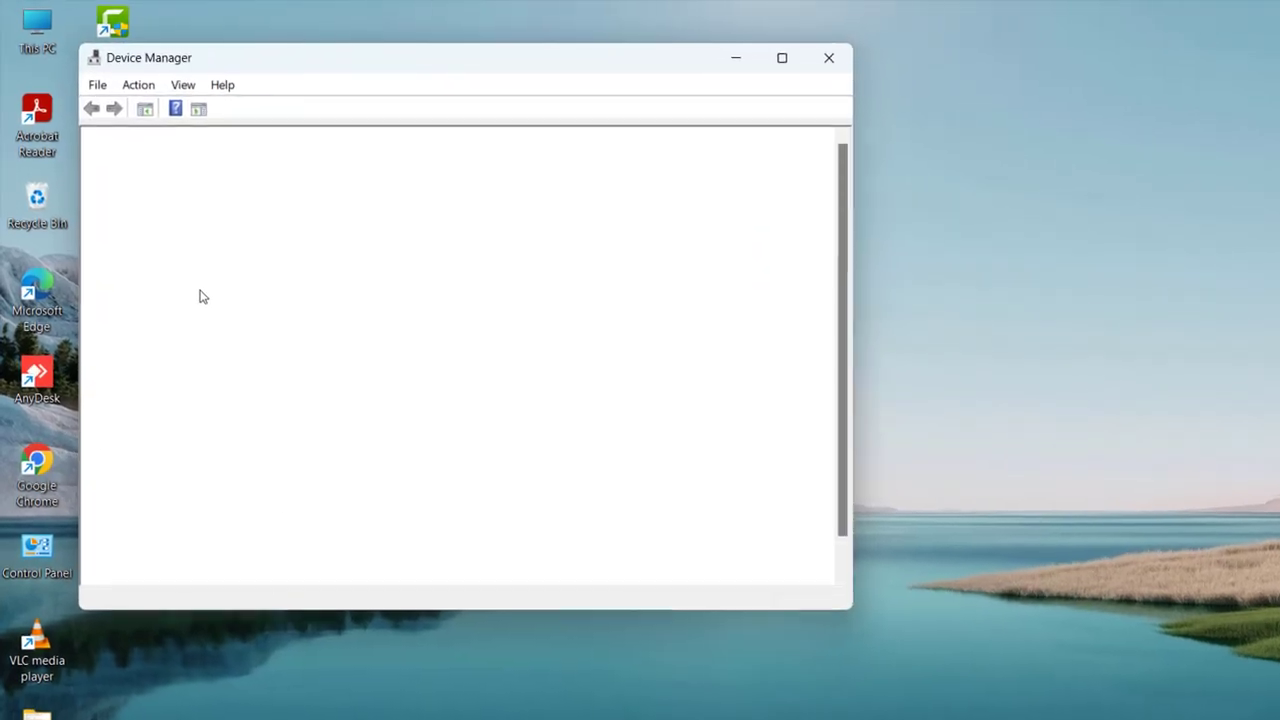
{"action": "left_click", "coordinate": [127, 302]}
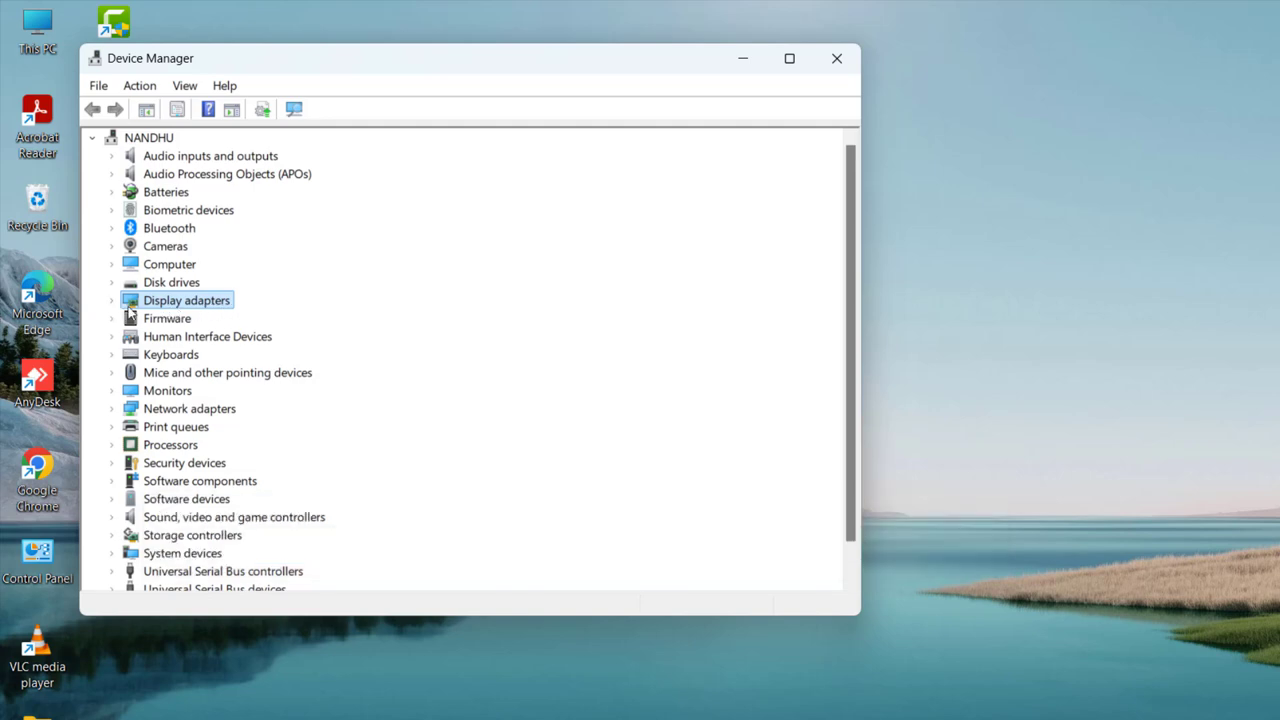
{"action": "left_click", "coordinate": [112, 302]}
{"action": "left_click", "coordinate": [184, 320]}
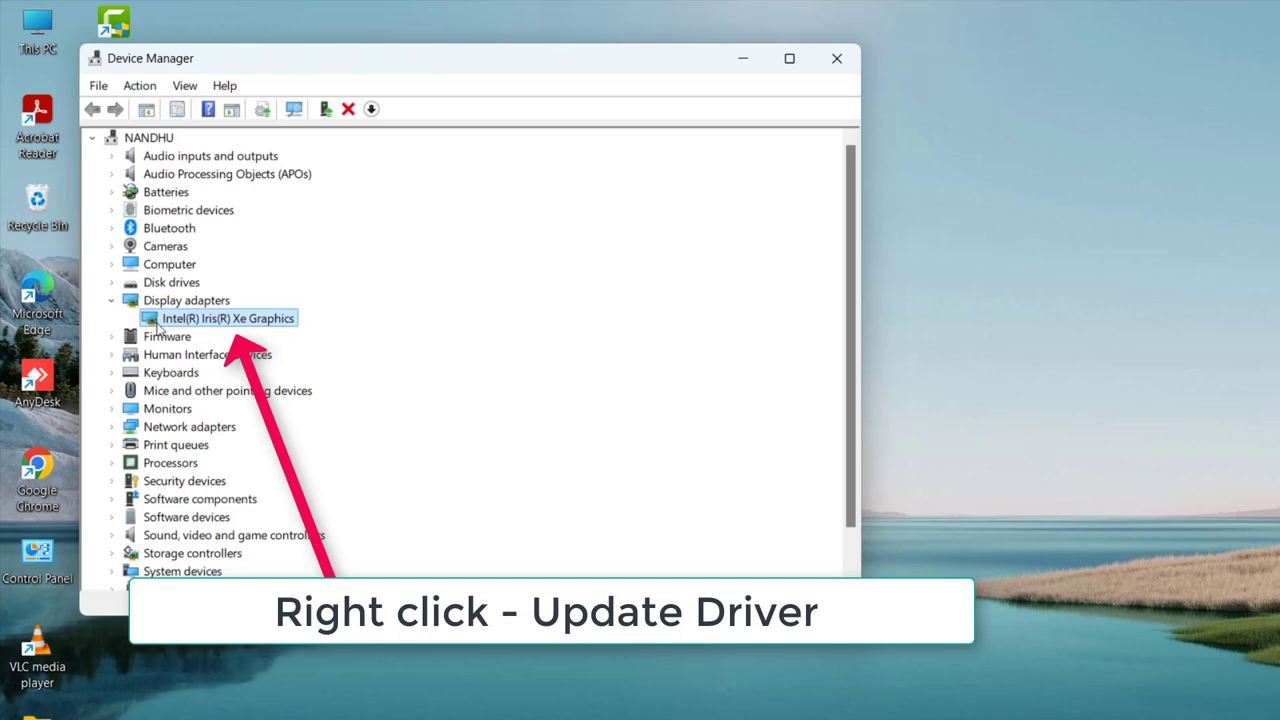
- Update the Intel(R) Iris(R) Xe Graphics driver by manually picking the Intel(R) Iris(R) Xe Graphics model from the computer's available drivers and installing it
{"action": "right_click", "coordinate": [273, 318]}
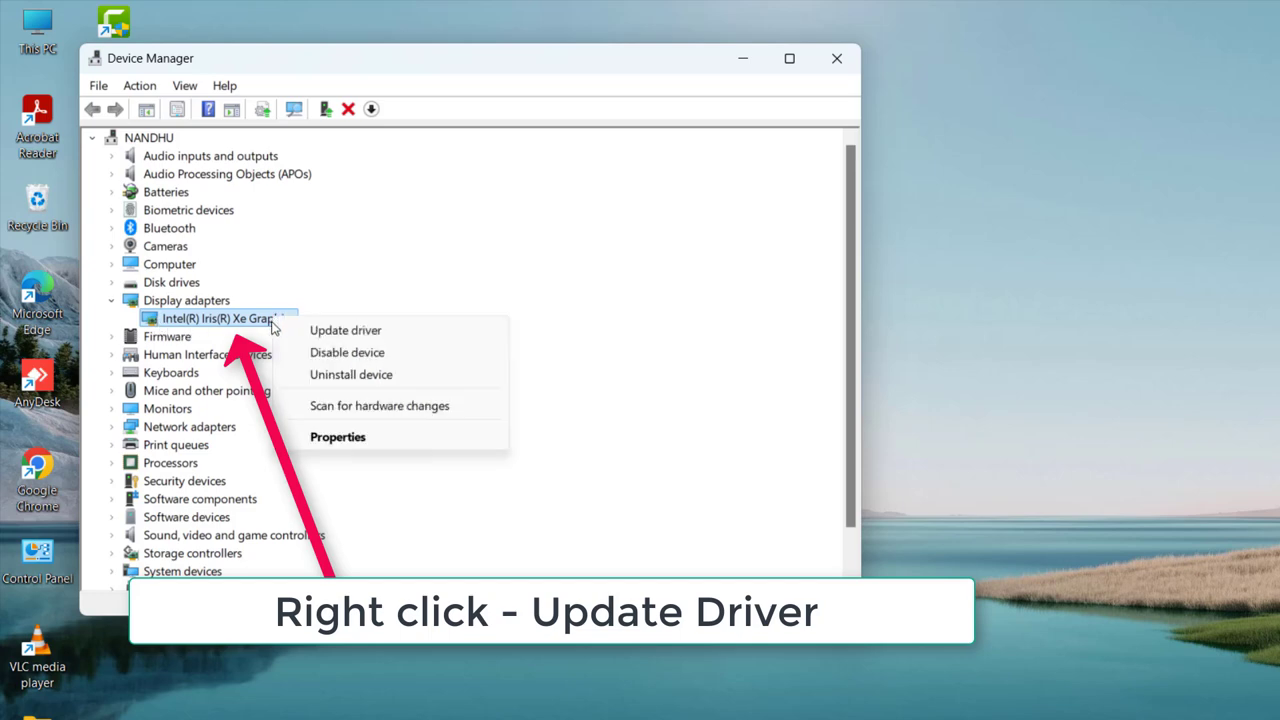
{"action": "left_click", "coordinate": [349, 338]}
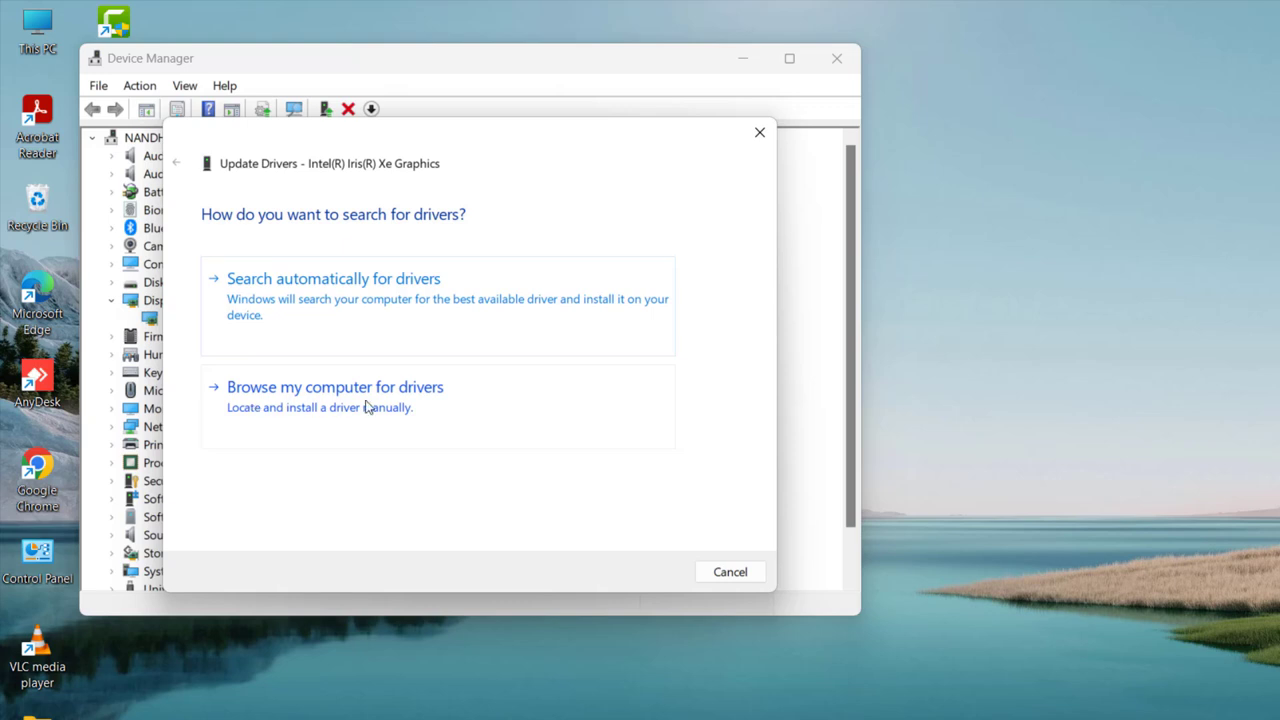
{"action": "left_click", "coordinate": [366, 406]}
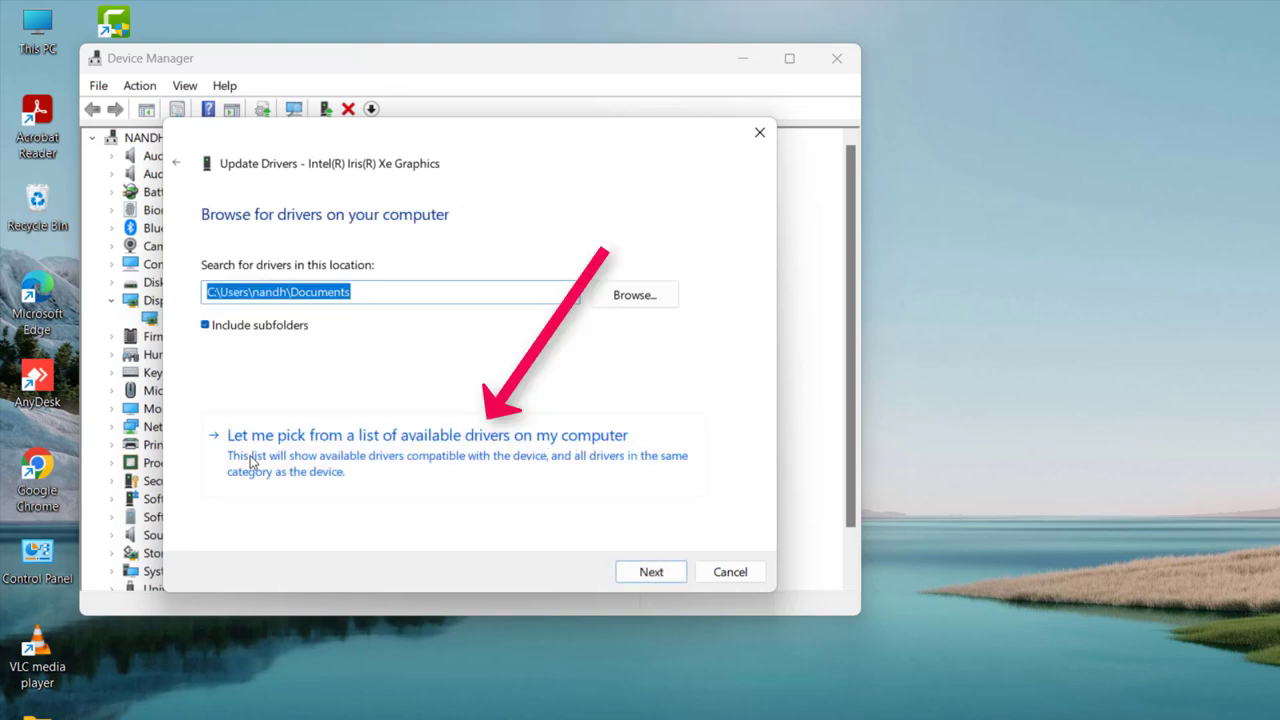
{"action": "left_click", "coordinate": [390, 455]}
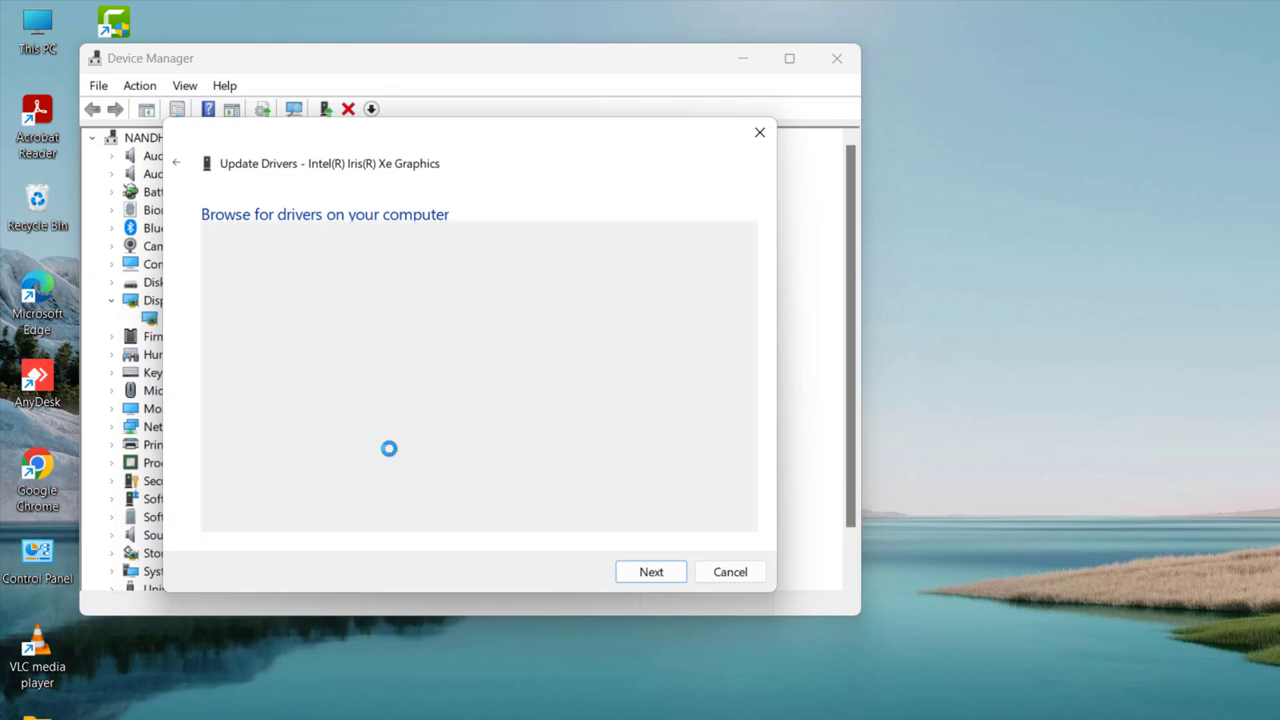
{"action": "left_click", "coordinate": [260, 390]}
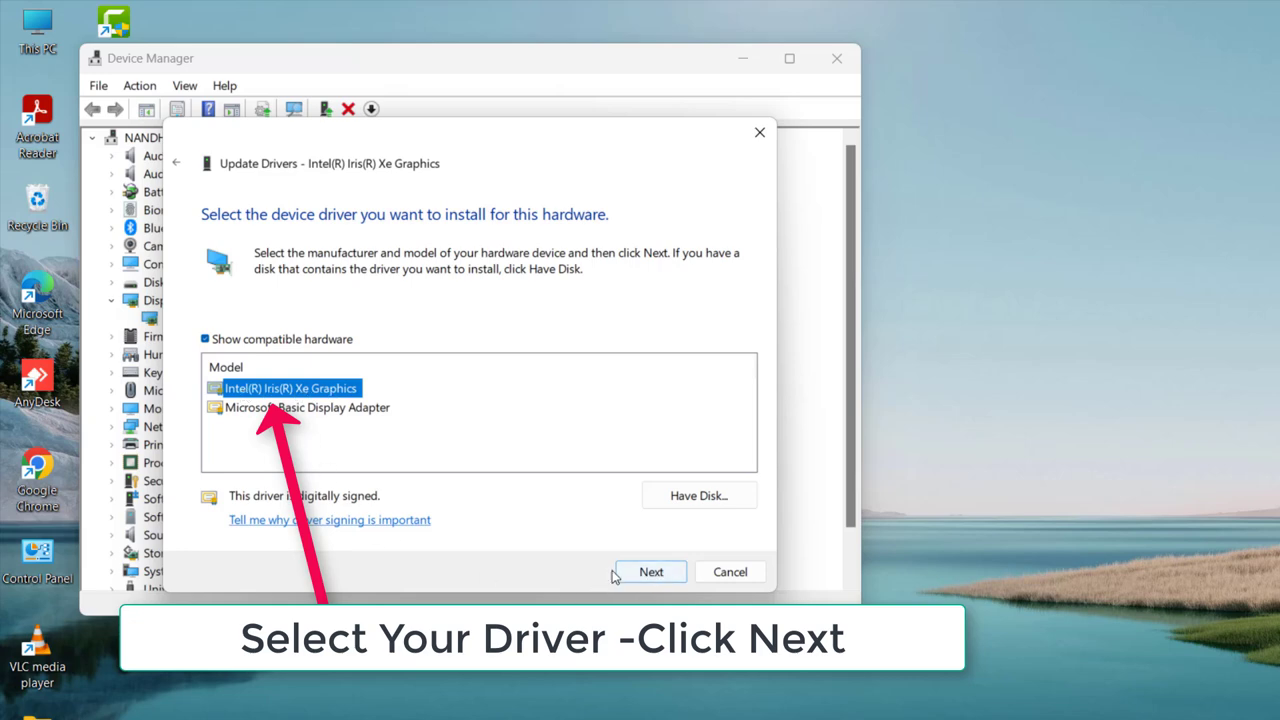
{"action": "left_click", "coordinate": [666, 573]}
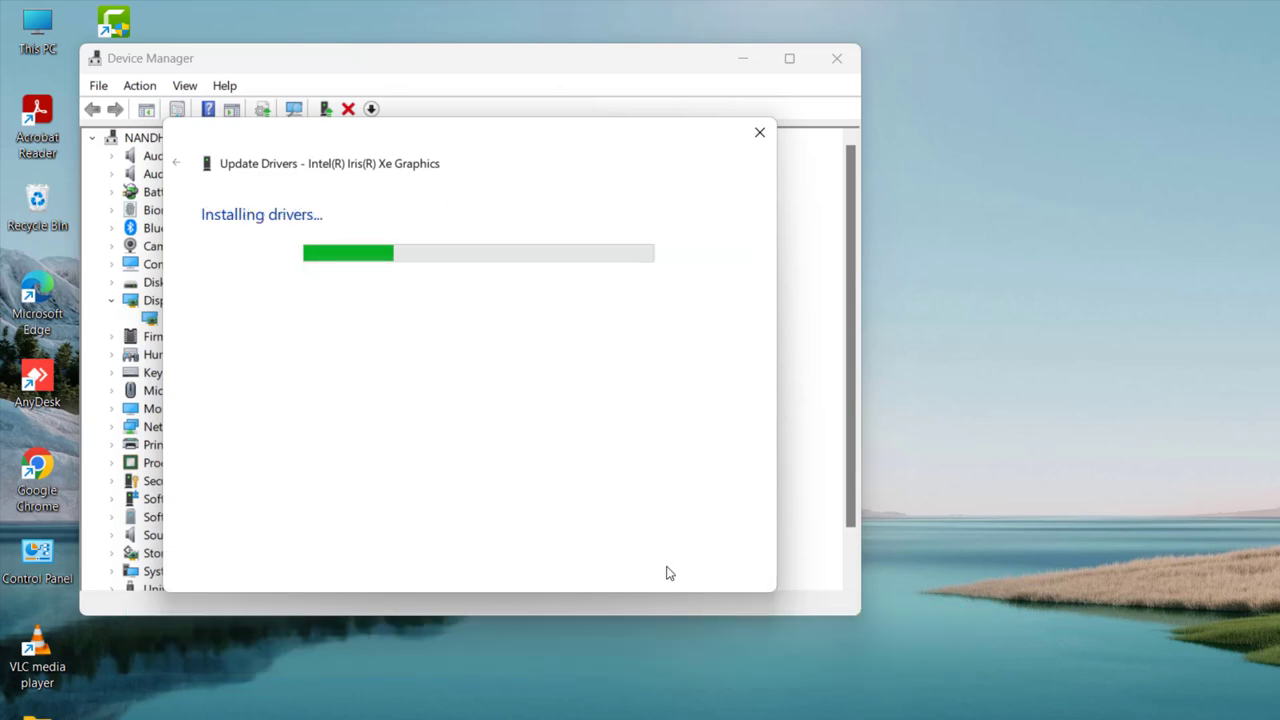